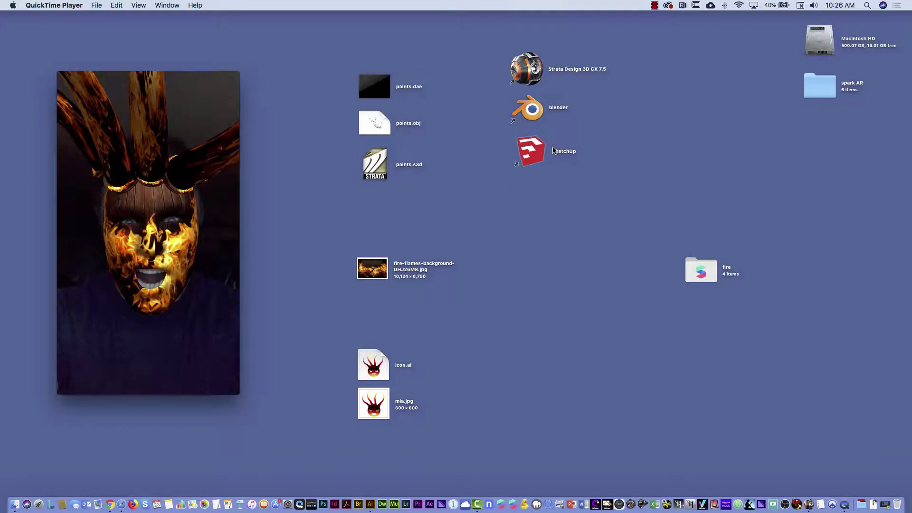
Play final video.mov from the beginning to review the finished fire mask effect, and close the video
{"action": "mouse_move", "coordinate": [101, 354]}
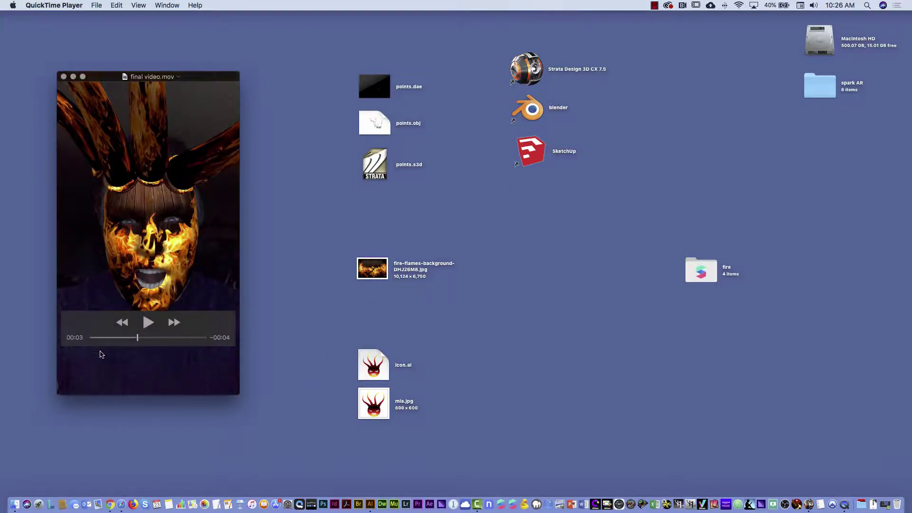
{"action": "left_click", "coordinate": [91, 339]}
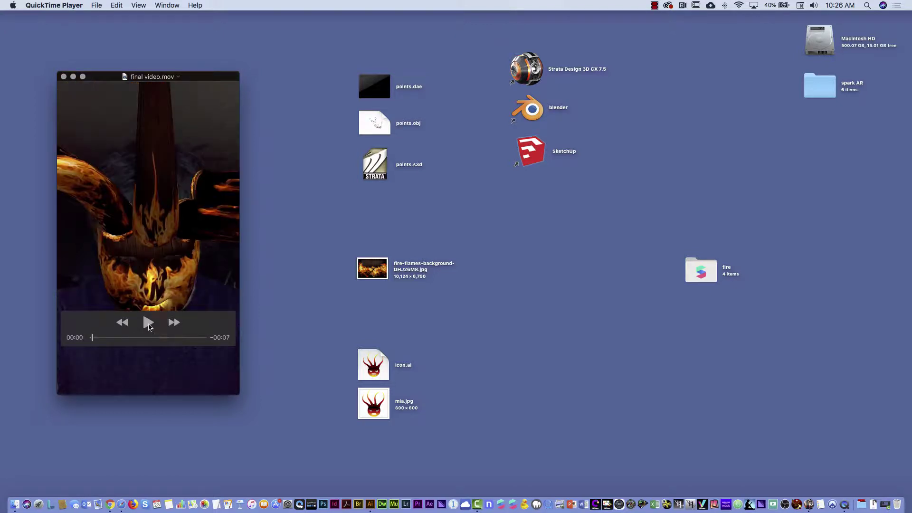
{"action": "left_click", "coordinate": [148, 324]}
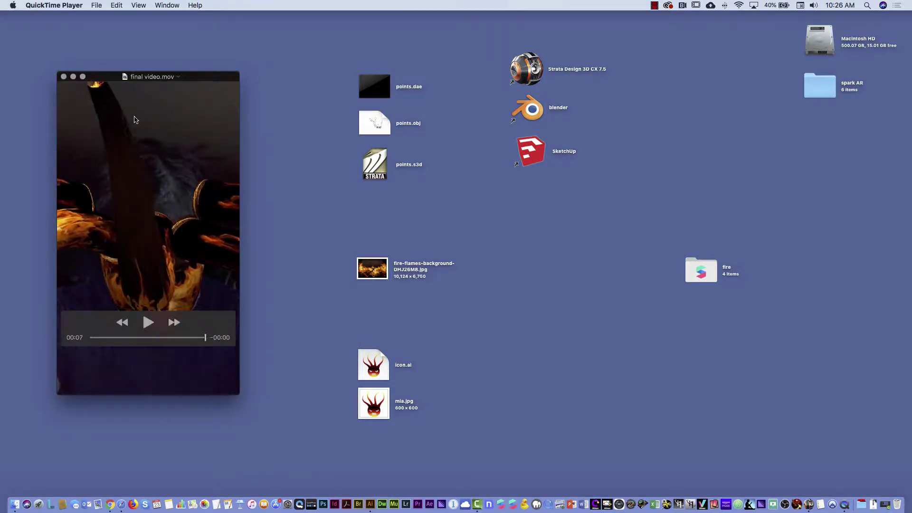
{"action": "left_click", "coordinate": [63, 76]}
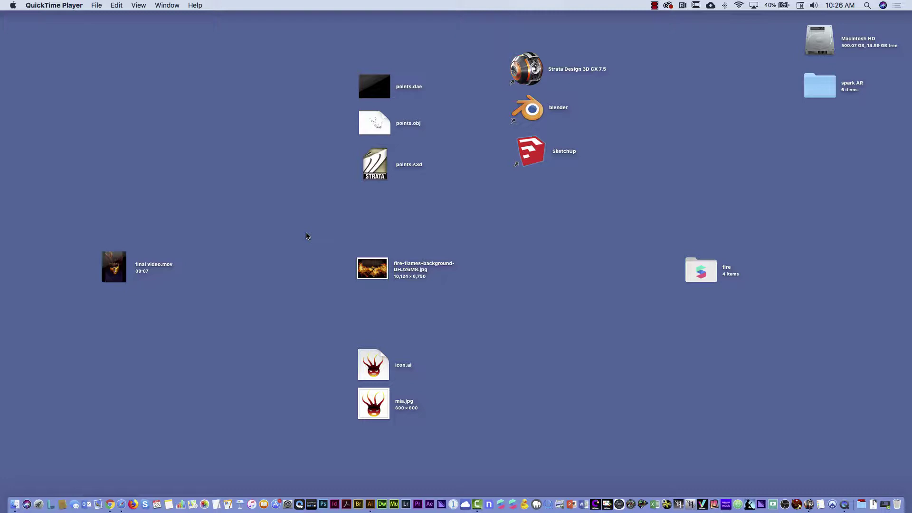
Preview the points.obj model on the desktop, rotate it to inspect the horns, and close the preview
{"action": "left_click", "coordinate": [377, 123]}
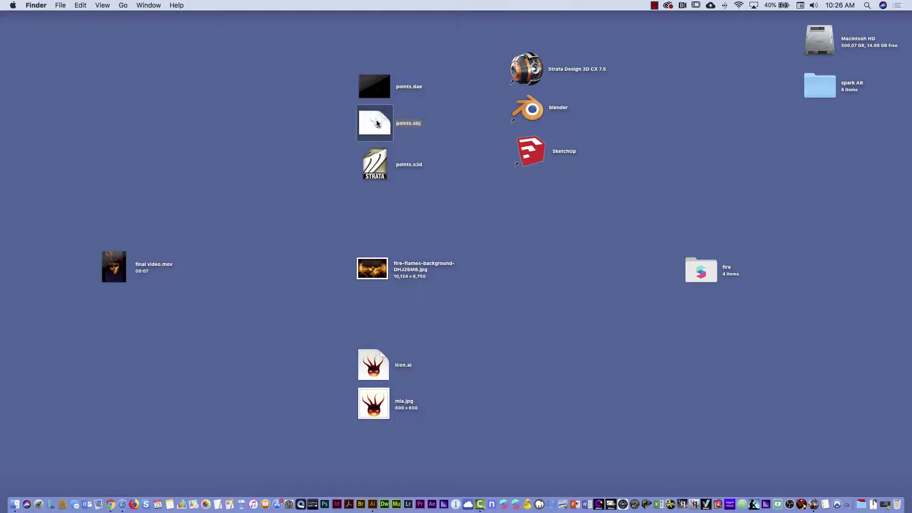
{"action": "key", "text": "space"}
{"action": "left_click_drag", "start_coordinate": [297, 283], "coordinate": [357, 242]}
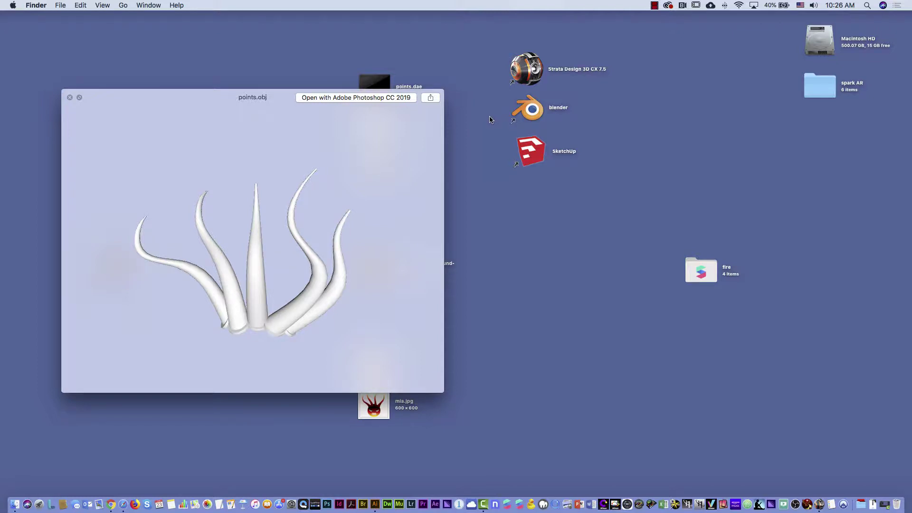
{"action": "key", "text": "space"}
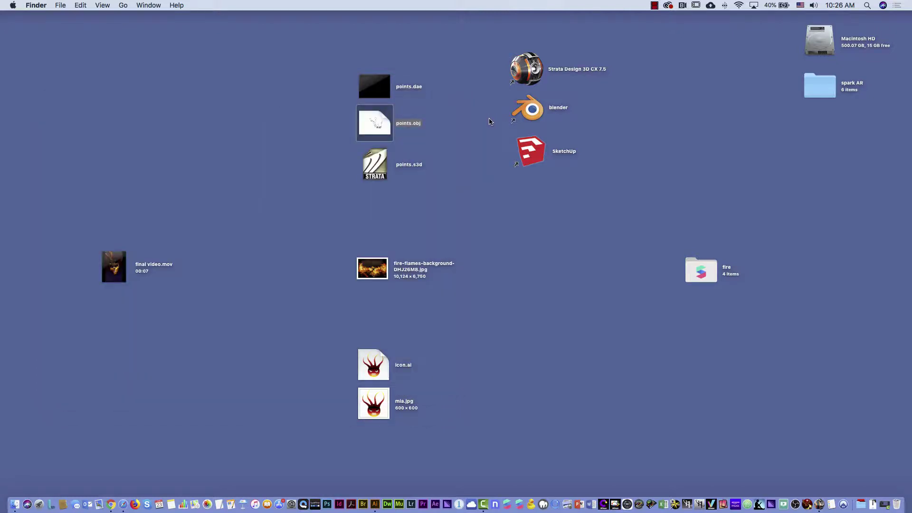
{"action": "left_click", "coordinate": [535, 71]}
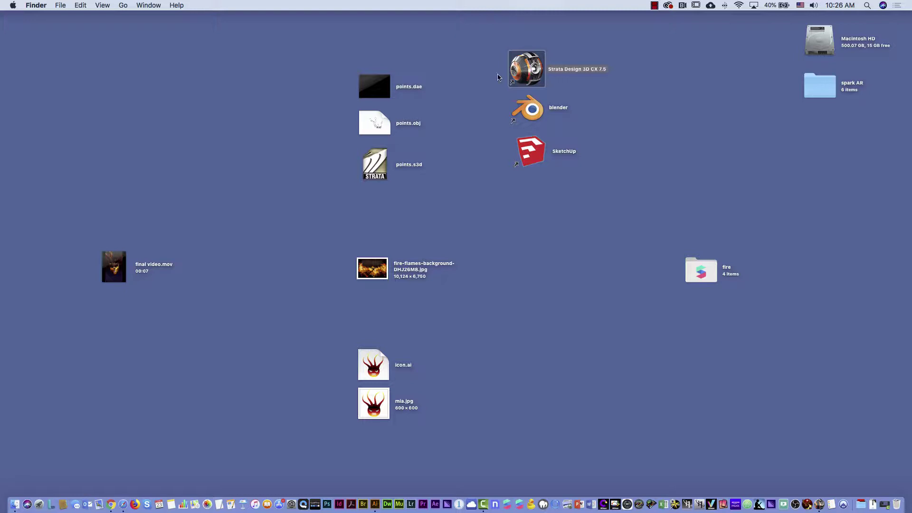
{"action": "left_click", "coordinate": [532, 110]}
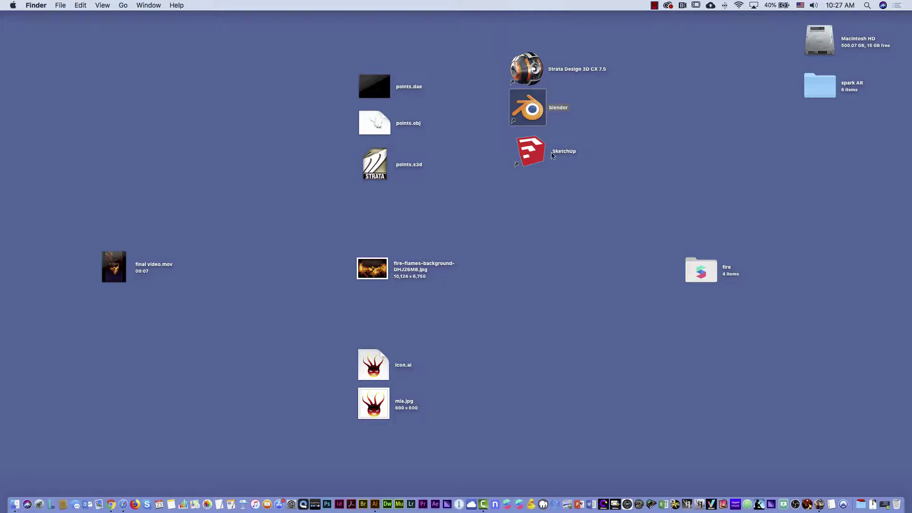
{"action": "left_click", "coordinate": [532, 158]}
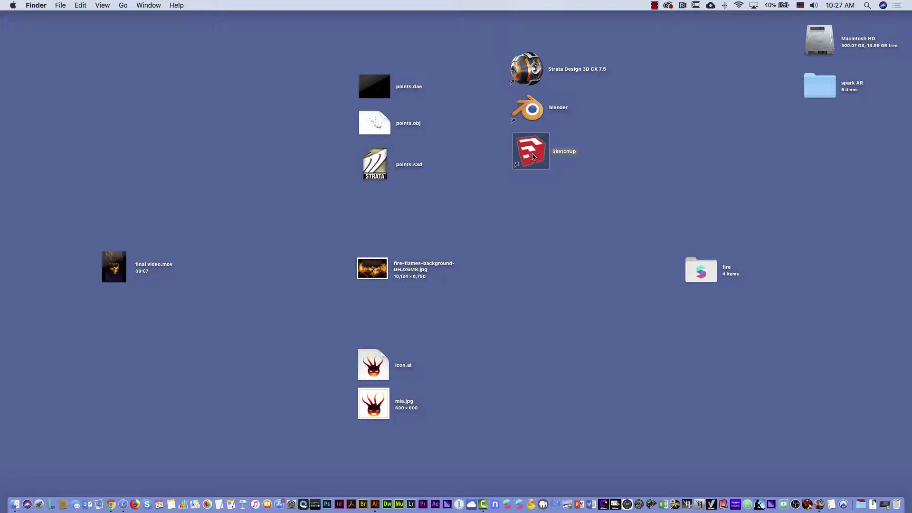
Open points.s3d from the desktop in Strata Design 3D CX and view the horns from the side
{"action": "double_click", "coordinate": [380, 171]}
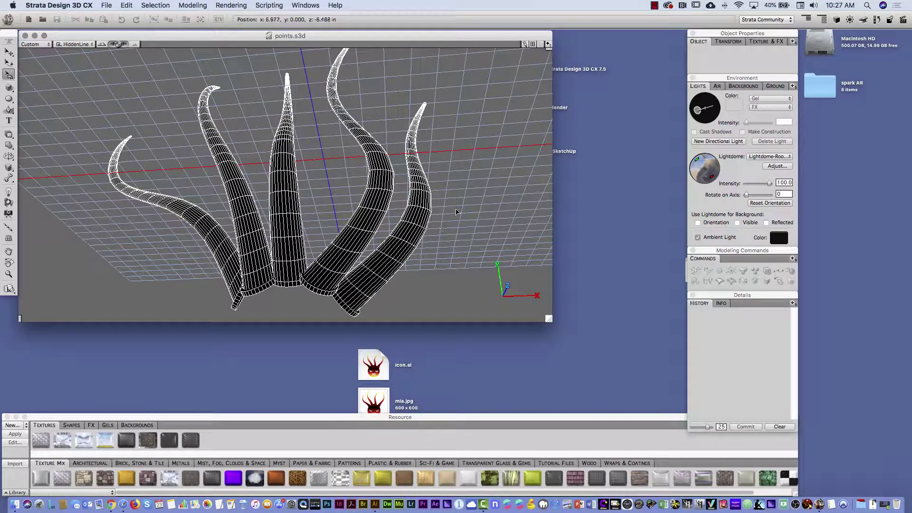
{"action": "key", "text": "r"}
{"action": "left_click_drag", "start_coordinate": [470, 185], "coordinate": [285, 185]}
{"action": "key", "text": "h"}
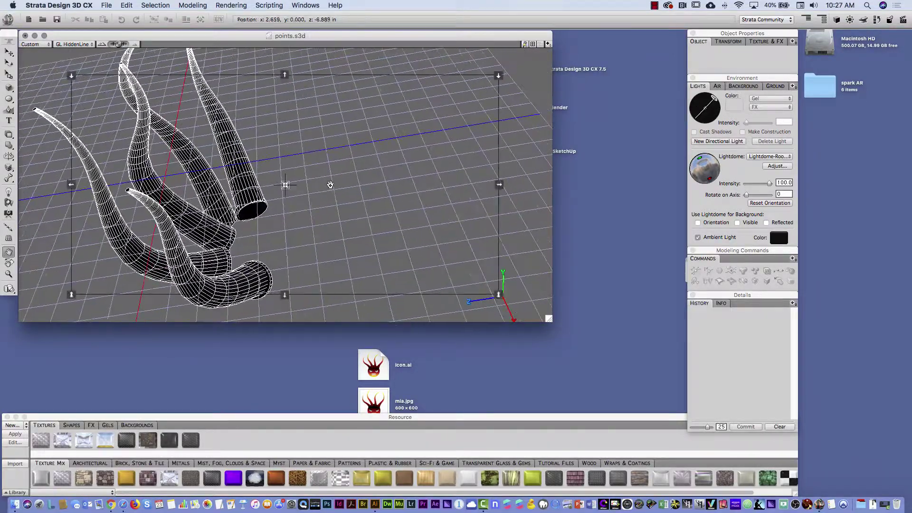
Draw a flat ellipse on the ground grid beside the horns and place a copy of it above the original
{"action": "left_click", "coordinate": [9, 75]}
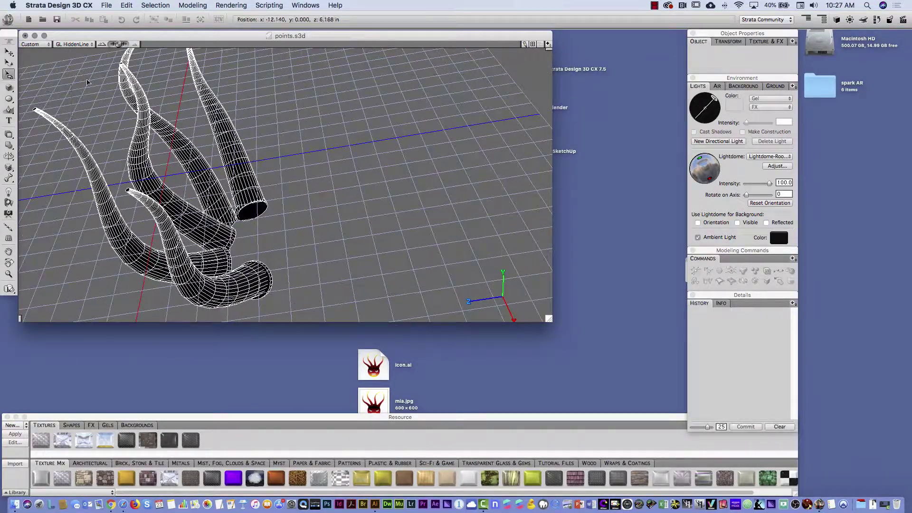
{"action": "left_click", "coordinate": [9, 98]}
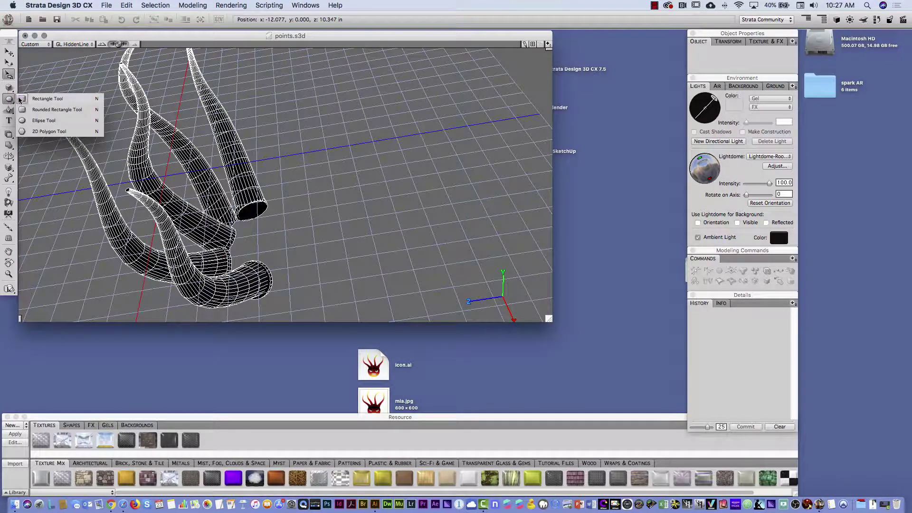
{"action": "left_click", "coordinate": [54, 121]}
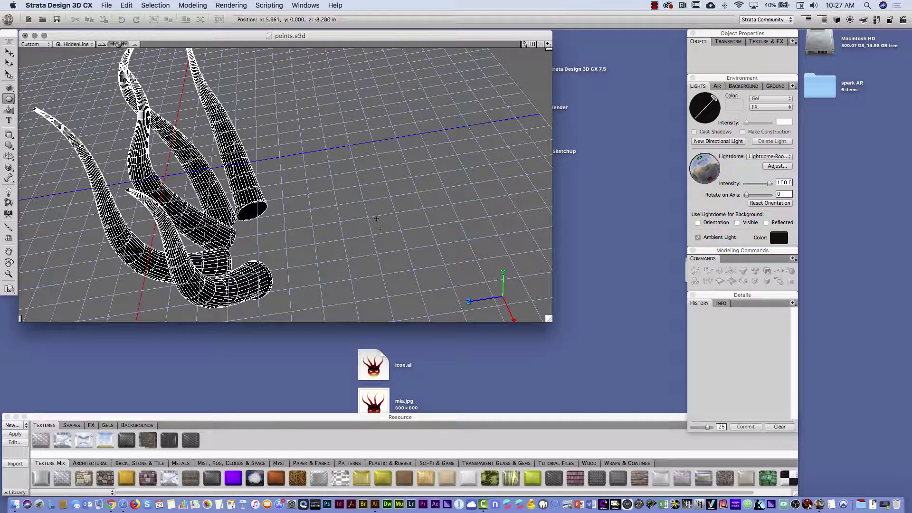
{"action": "left_click_drag", "start_coordinate": [328, 182], "coordinate": [426, 219]}
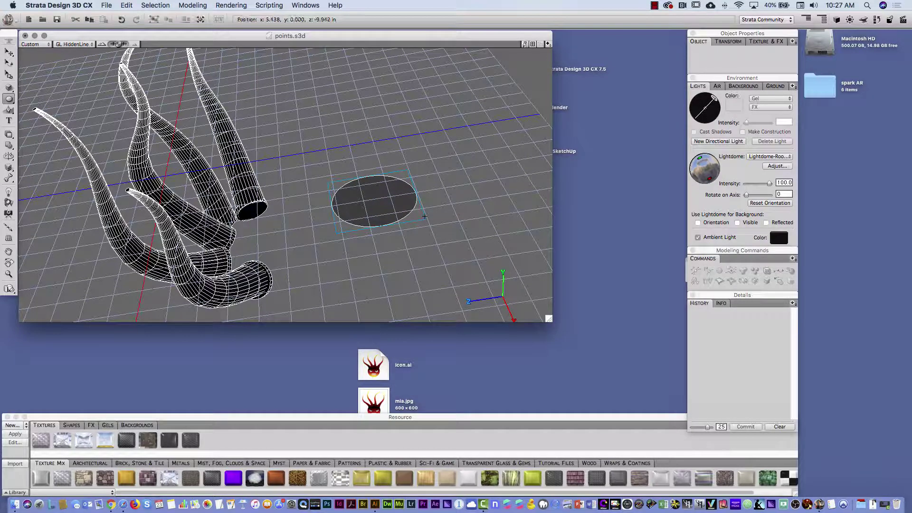
{"action": "left_click", "coordinate": [8, 53]}
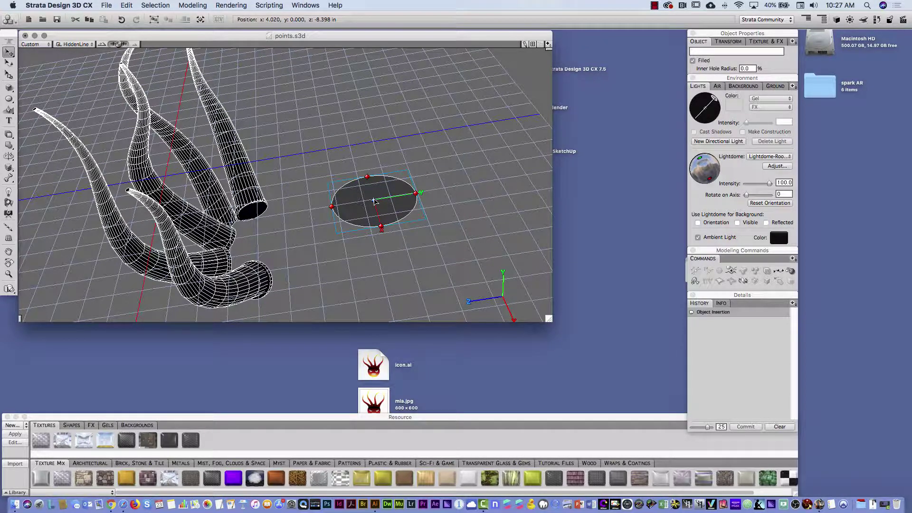
{"action": "left_click_drag", "start_coordinate": [375, 200], "coordinate": [370, 123]}
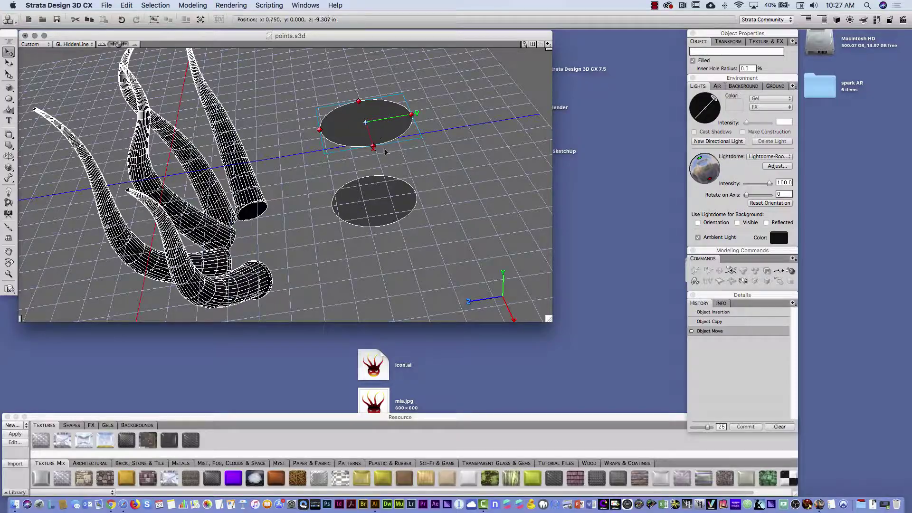
Scale the upper ellipse down to about half its size and tilt it by rotating it
{"action": "key", "text": "r"}
{"action": "left_click_drag", "start_coordinate": [296, 193], "coordinate": [370, 177]}
{"action": "key", "text": "m"}
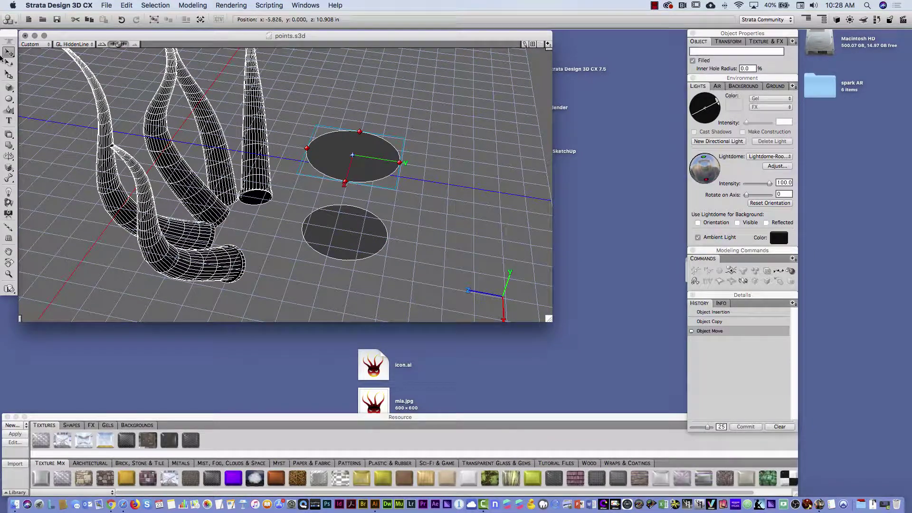
{"action": "left_click", "coordinate": [9, 74]}
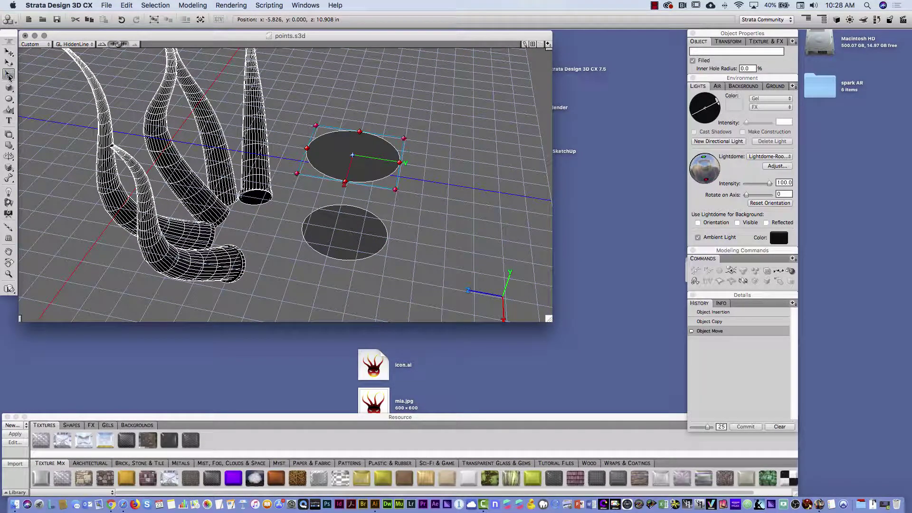
{"action": "left_click_drag", "start_coordinate": [404, 139], "coordinate": [375, 148]}
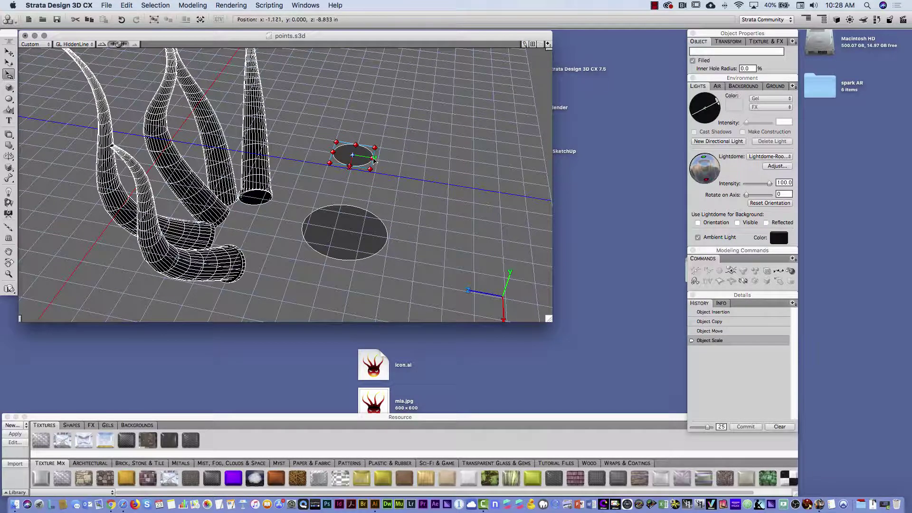
{"action": "left_click", "coordinate": [8, 62]}
{"action": "left_click_drag", "start_coordinate": [374, 160], "coordinate": [372, 164]}
Reposition the tilted ellipse, place a copy farther up, and shrink that copy to a small tip profile
{"action": "left_click", "coordinate": [9, 52]}
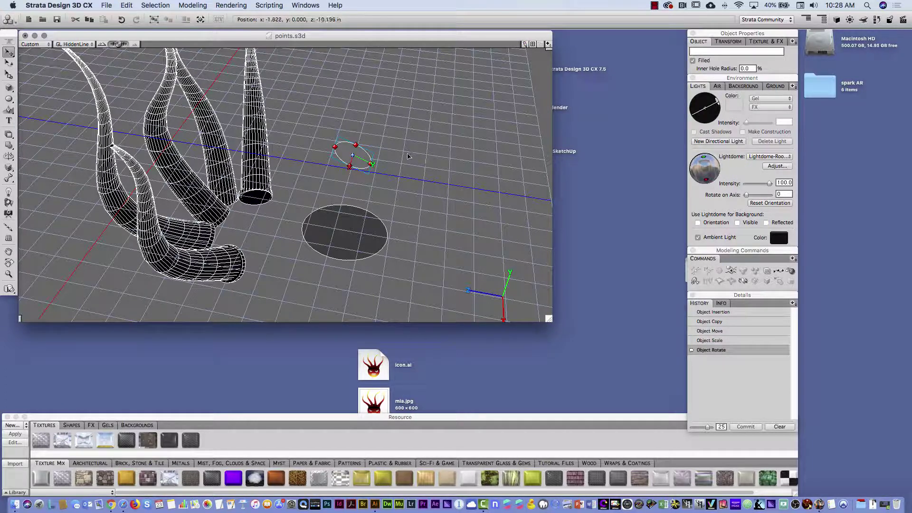
{"action": "left_click_drag", "start_coordinate": [353, 156], "coordinate": [402, 73]}
{"action": "key", "text": "h"}
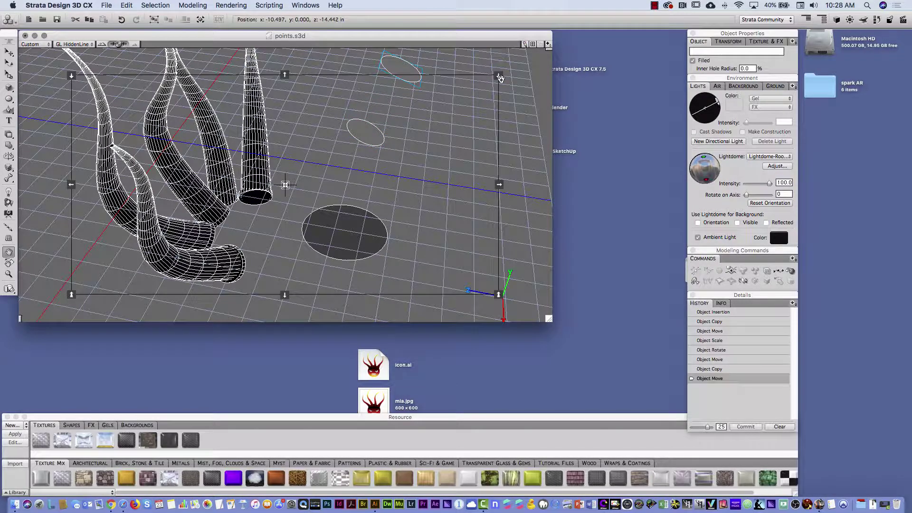
{"action": "left_click_drag", "start_coordinate": [476, 95], "coordinate": [433, 131]}
{"action": "key", "text": "a"}
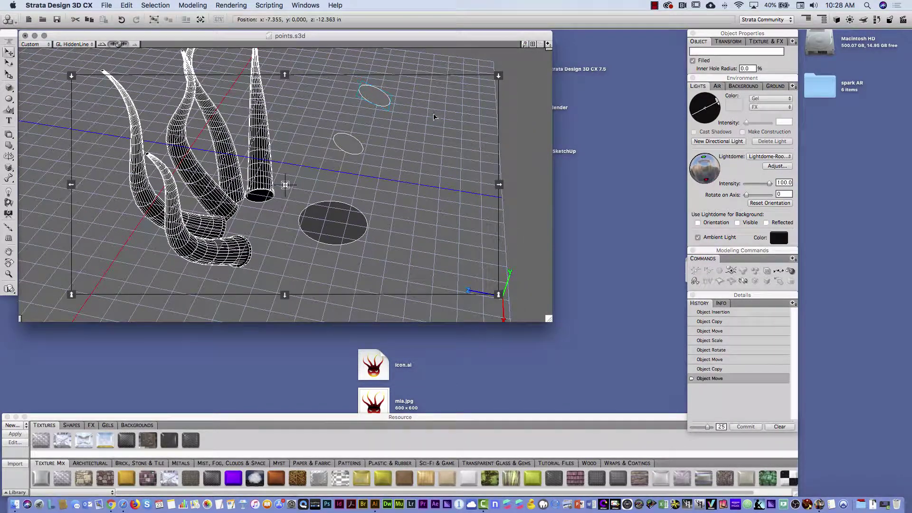
{"action": "left_click", "coordinate": [372, 95]}
{"action": "left_click", "coordinate": [9, 76]}
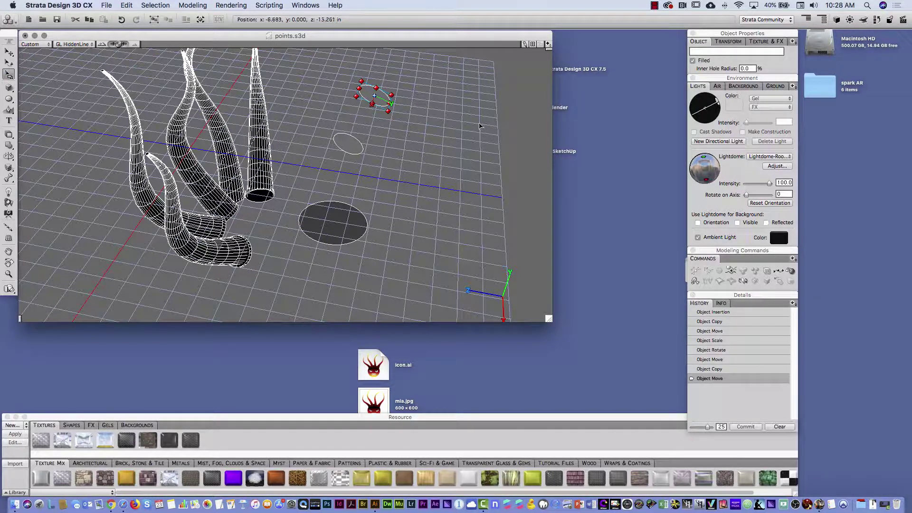
{"action": "left_click_drag", "start_coordinate": [394, 97], "coordinate": [419, 109]}
{"action": "left_click", "coordinate": [419, 109]}
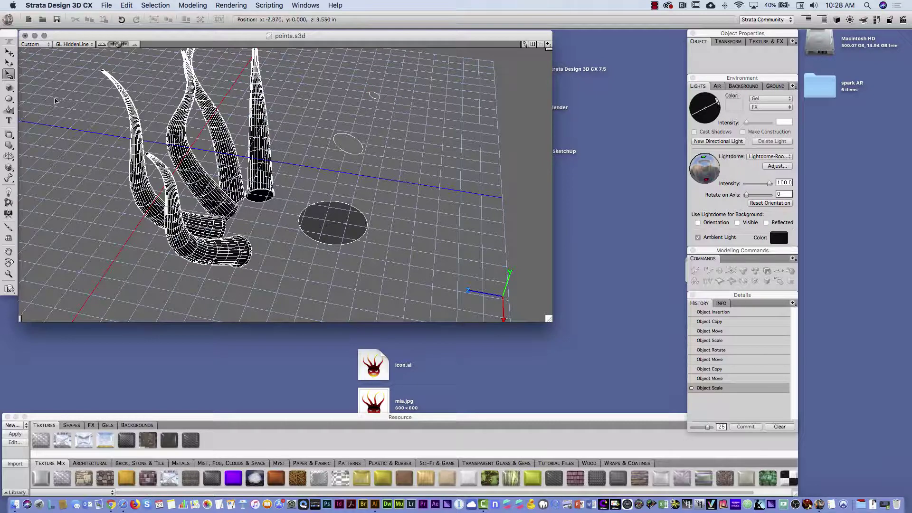
Skin the three ellipses in order from the large base to the small tip to form a curved horn
{"action": "left_click", "coordinate": [9, 136]}
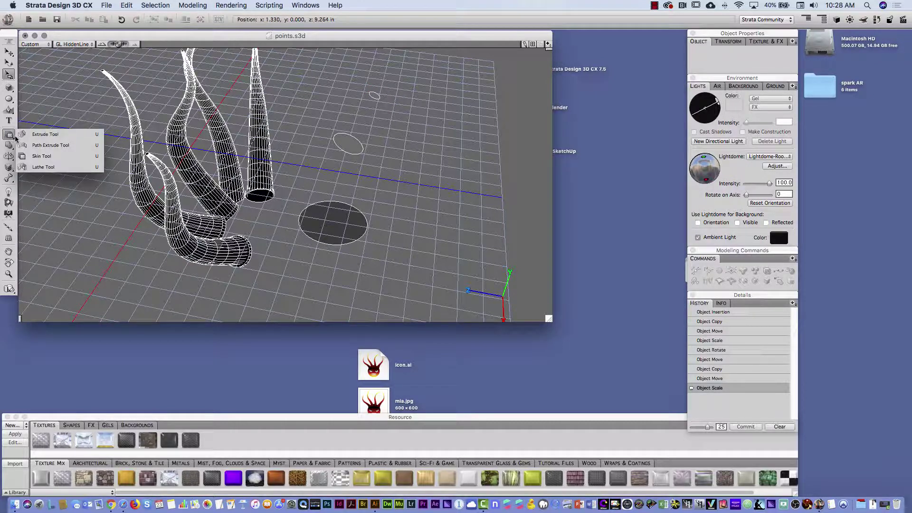
{"action": "left_click", "coordinate": [38, 157]}
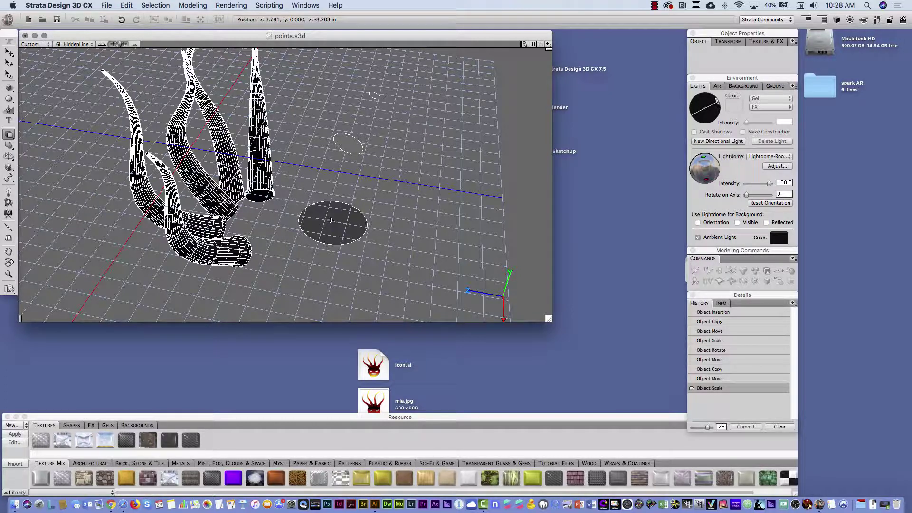
{"action": "left_click", "coordinate": [331, 219]}
{"action": "left_click", "coordinate": [348, 145]}
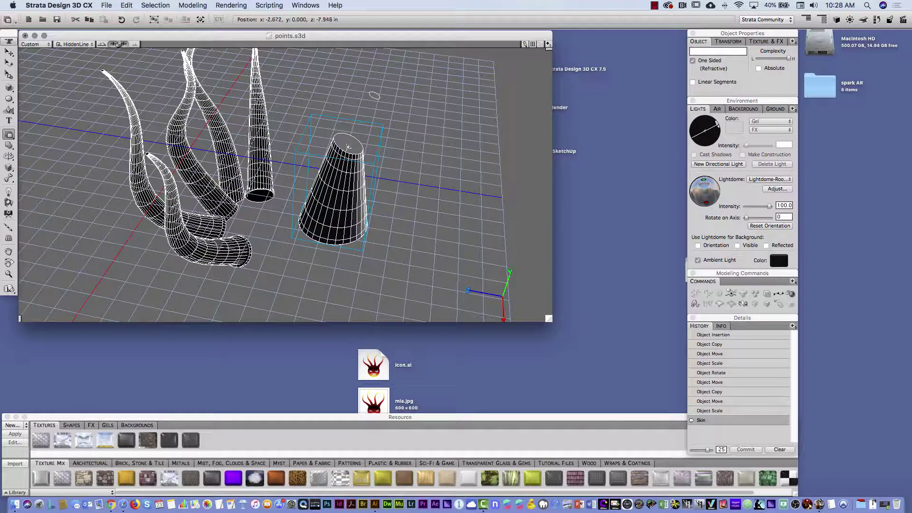
{"action": "left_click", "coordinate": [374, 96]}
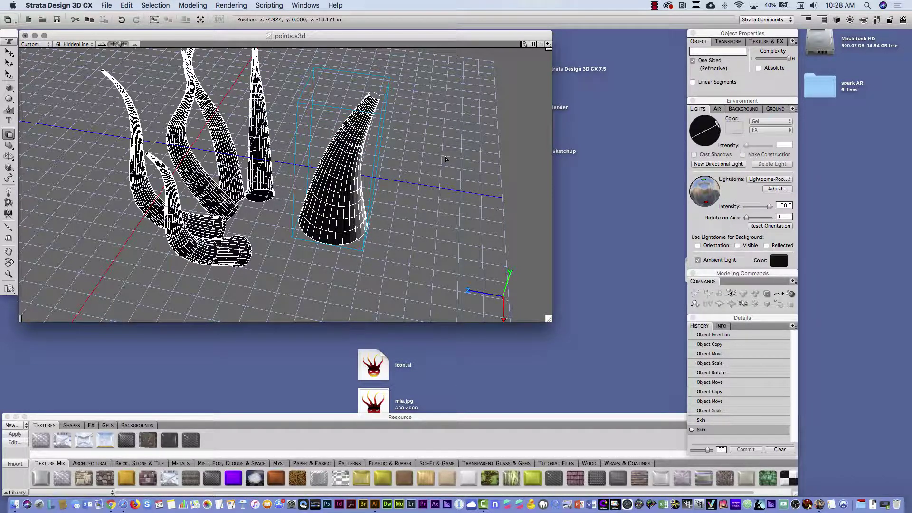
Examine the file formats offered for exporting the model, including Collada, and leave without exporting
{"action": "left_click", "coordinate": [107, 6]}
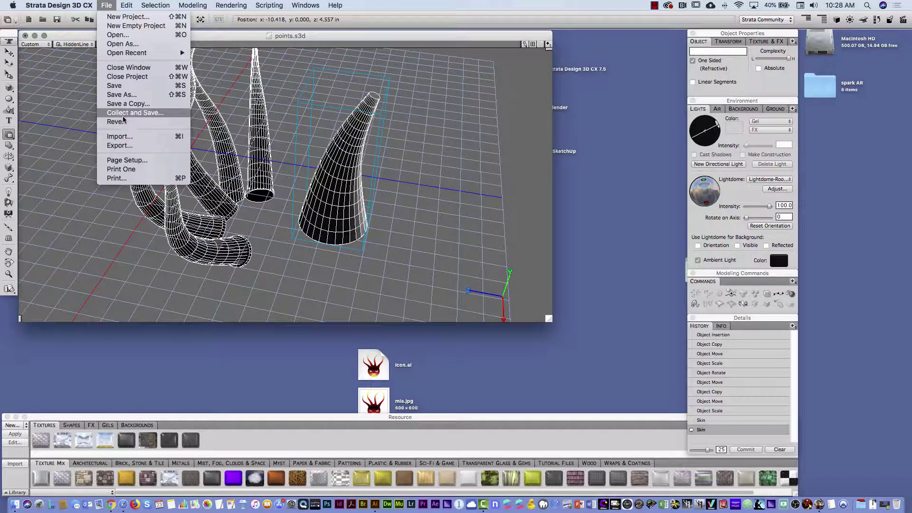
{"action": "left_click", "coordinate": [130, 145]}
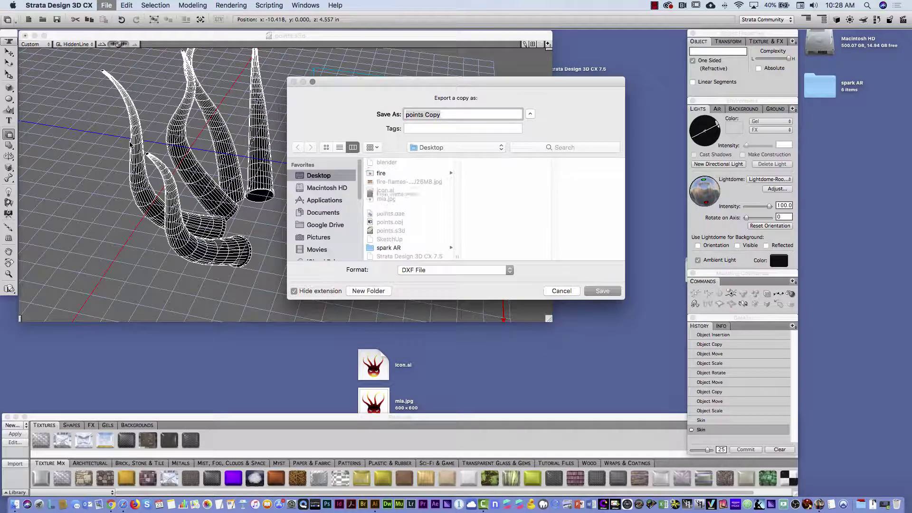
{"action": "left_click", "coordinate": [434, 270]}
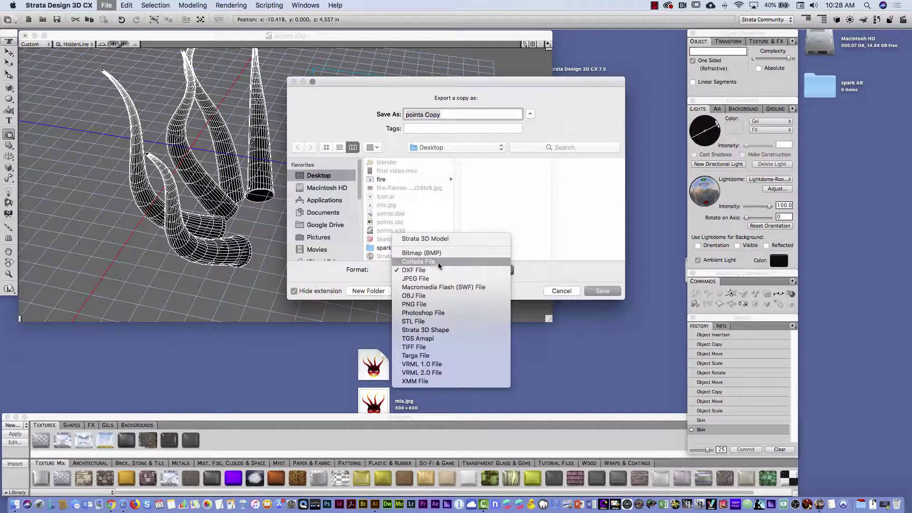
{"action": "left_click", "coordinate": [560, 291]}
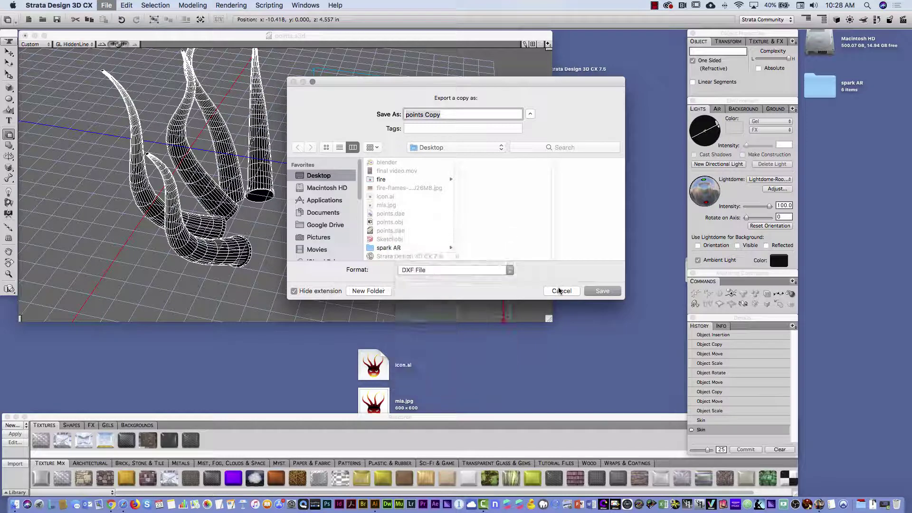
{"action": "left_click", "coordinate": [560, 292]}
Close points.s3d without saving the changes, dismiss the New Project dialog, and quit Strata Design 3D CX
{"action": "key", "text": "super+w"}
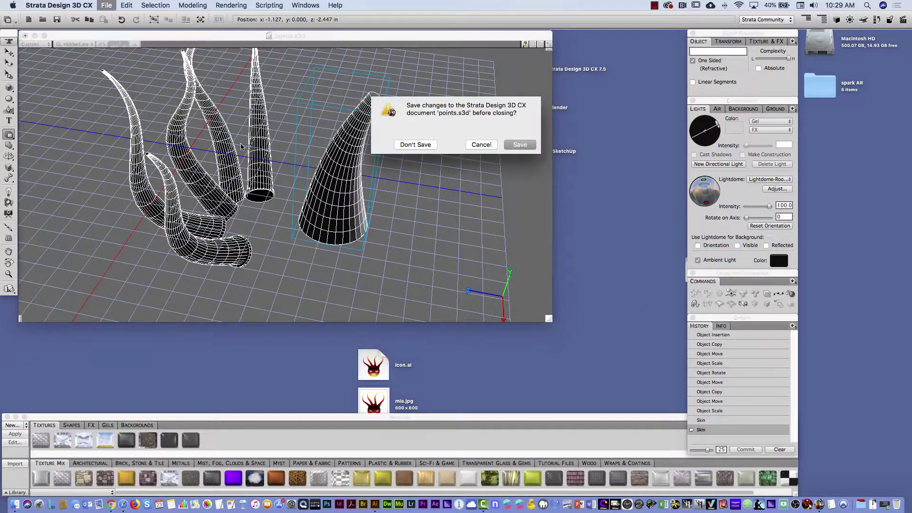
{"action": "key", "text": "super+d"}
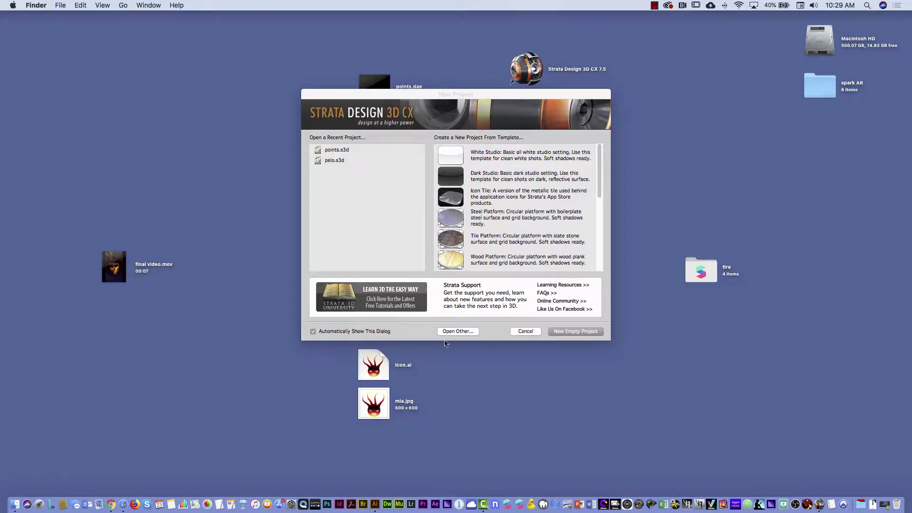
{"action": "left_click", "coordinate": [523, 331]}
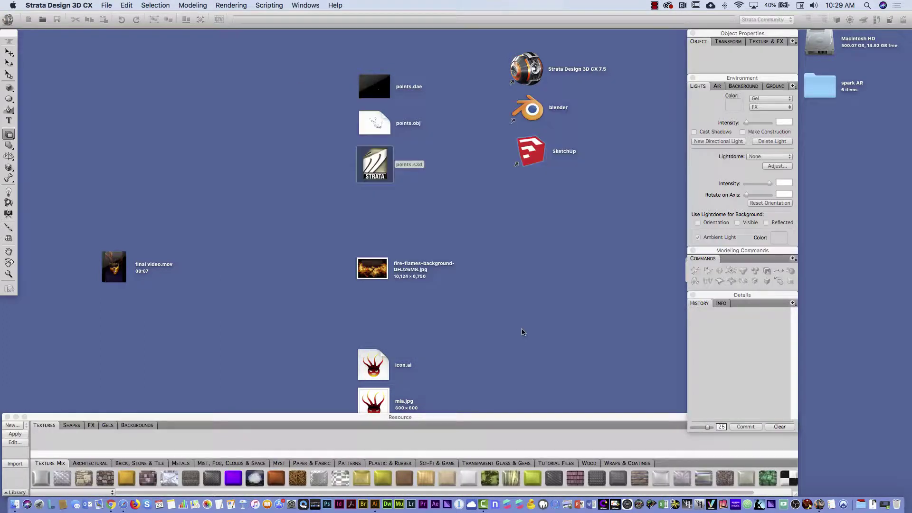
{"action": "key", "text": "super+q"}
Preview points.obj and points.dae on the desktop with Quick Look, turning the points.dae model to see its horns from another angle
{"action": "left_click", "coordinate": [379, 123]}
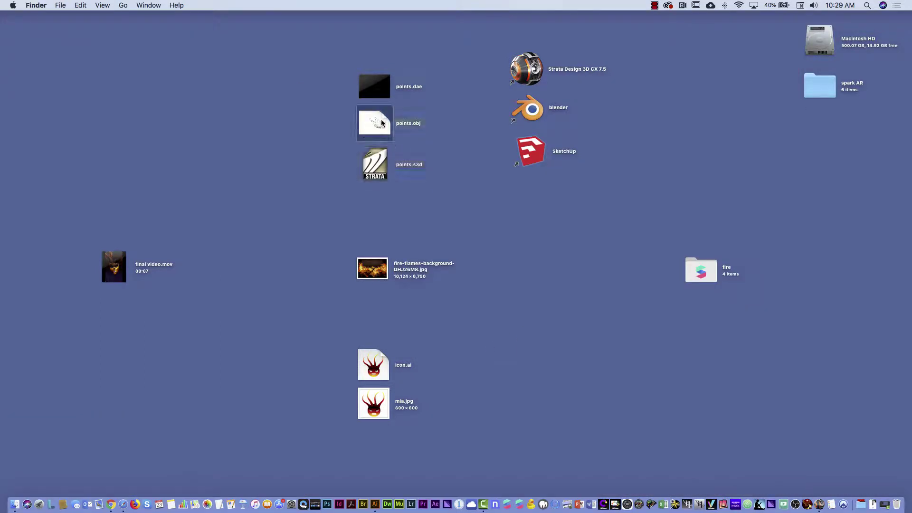
{"action": "key", "text": "space"}
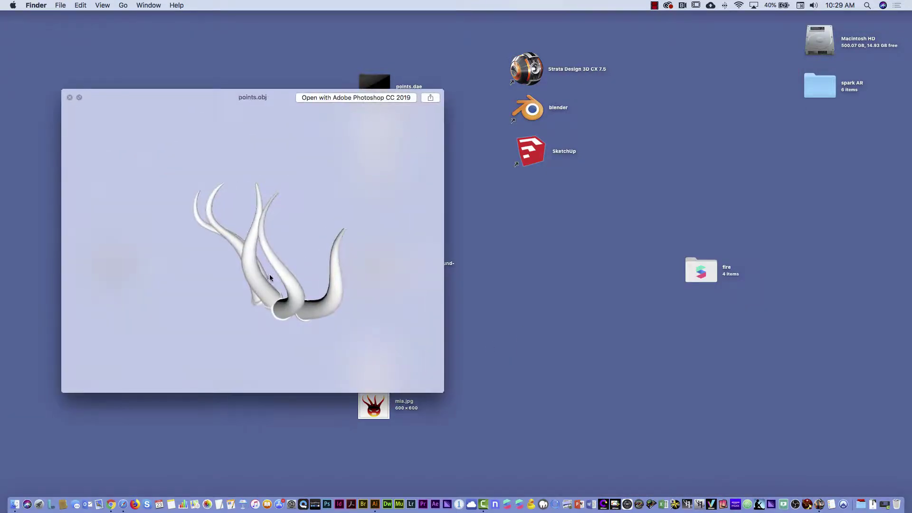
{"action": "key", "text": "space"}
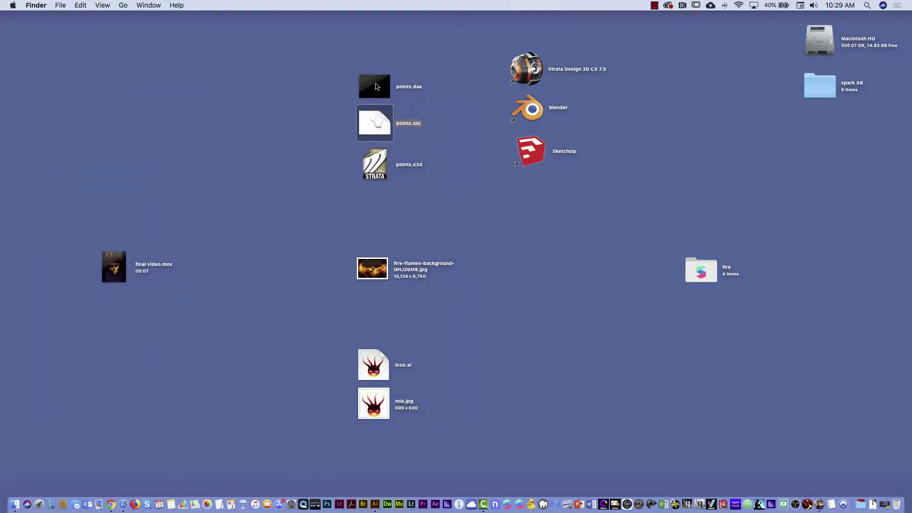
{"action": "left_click", "coordinate": [375, 87]}
{"action": "key", "text": "space"}
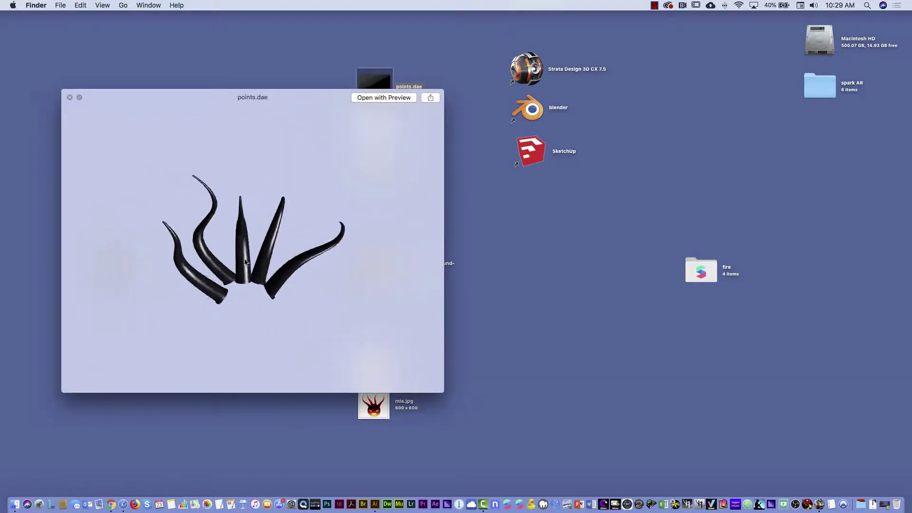
{"action": "left_click_drag", "start_coordinate": [244, 261], "coordinate": [314, 254]}
{"action": "key", "text": "space"}
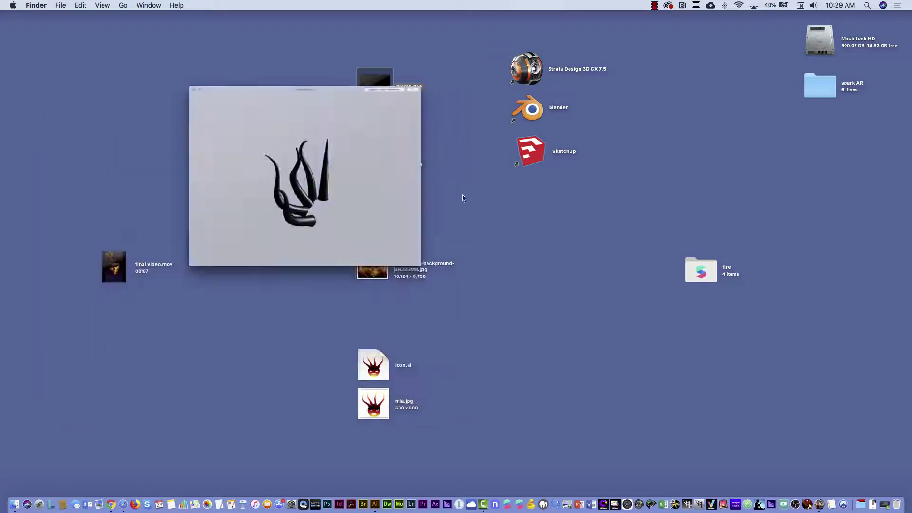
Move the Strata Design 3D CX, blender and SketchUp shortcuts together closer to the points files, and leave them deselected
{"action": "left_click_drag", "start_coordinate": [330, 58], "coordinate": [401, 192]}
{"action": "left_click", "coordinate": [478, 193]}
{"action": "mouse_move", "coordinate": [482, 50]}
{"action": "left_mouse_down"}
{"action": "mouse_move", "coordinate": [550, 122]}
{"action": "mouse_move", "coordinate": [539, 153]}
{"action": "mouse_move", "coordinate": [517, 171]}
{"action": "left_mouse_up"}
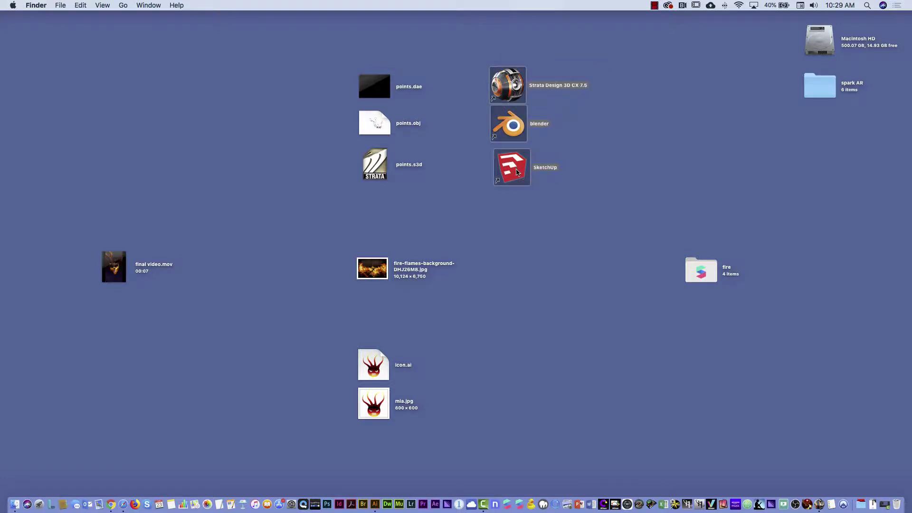
{"action": "left_click", "coordinate": [518, 257]}
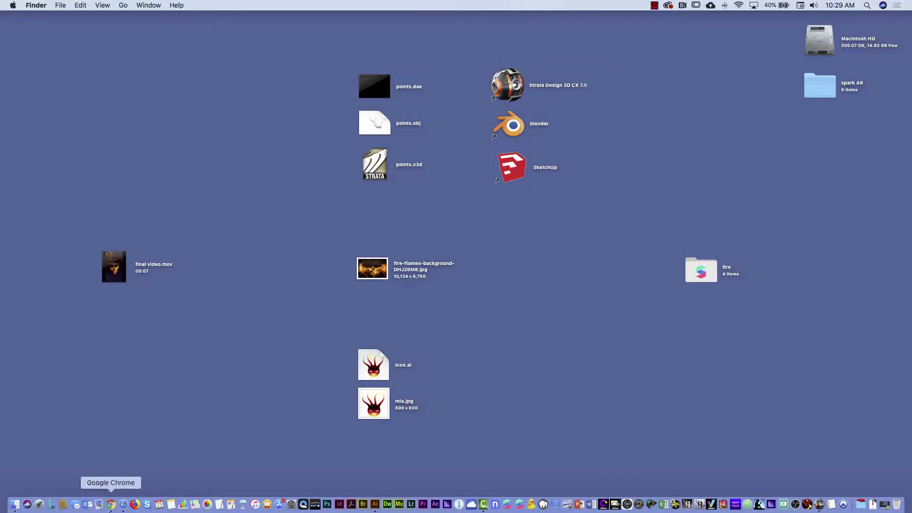
Switch to Google Chrome, search TurboSquid for "mask" 3D models, and filter the results by price to Free
{"action": "left_click", "coordinate": [114, 510]}
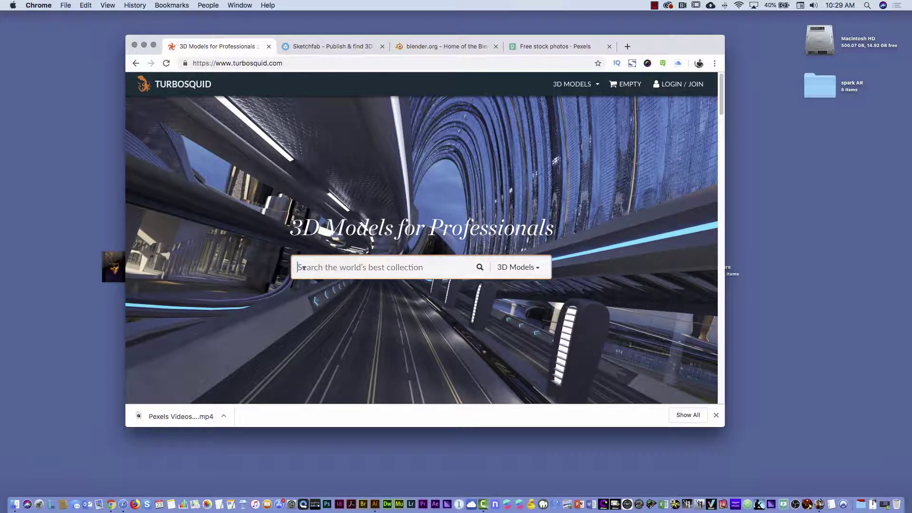
{"action": "type", "text": "mask"}
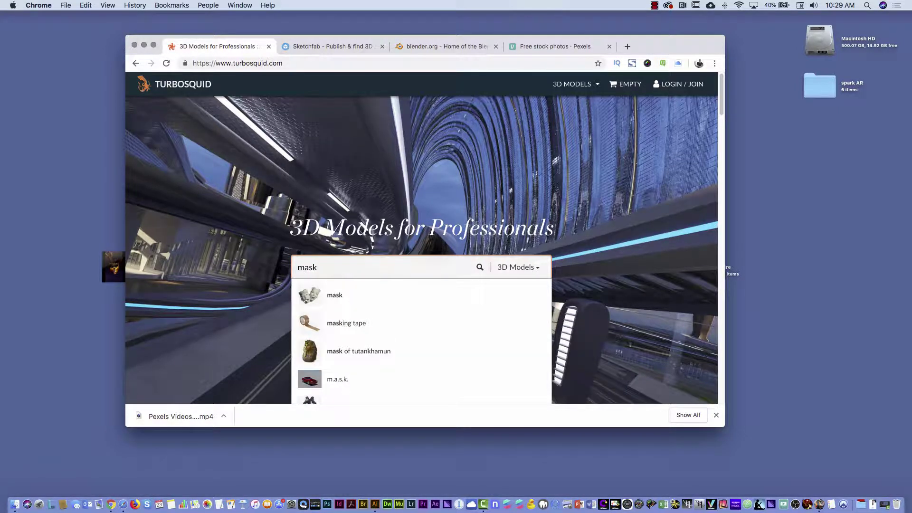
{"action": "key", "text": "Return"}
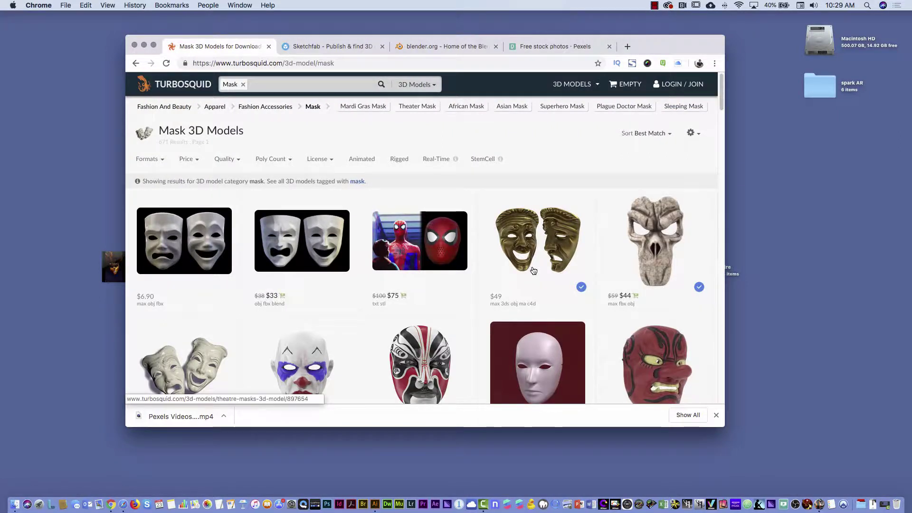
{"action": "mouse_move", "coordinate": [512, 259]}
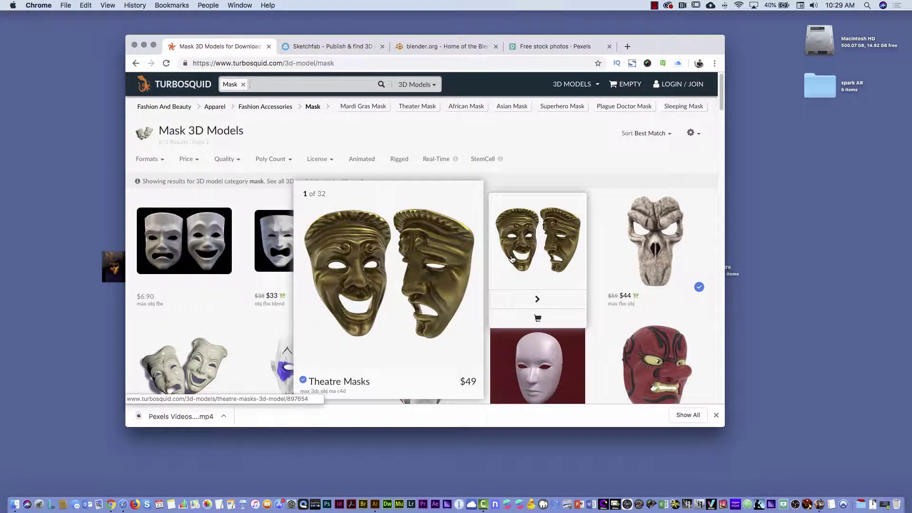
{"action": "left_click", "coordinate": [184, 159]}
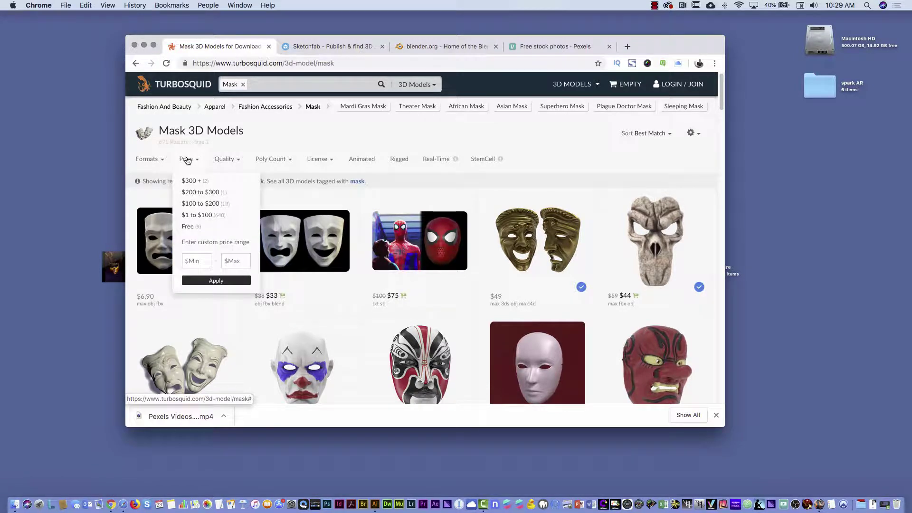
{"action": "left_click", "coordinate": [188, 227]}
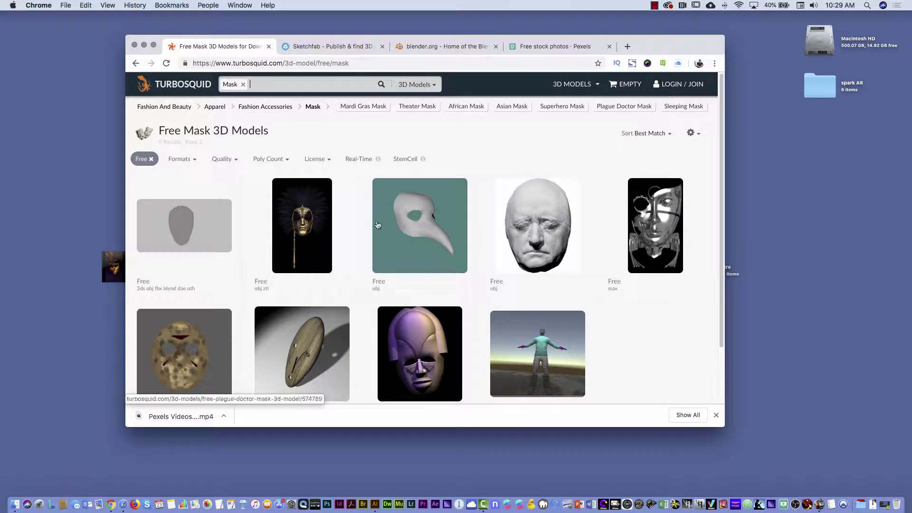
{"action": "mouse_move", "coordinate": [308, 226]}
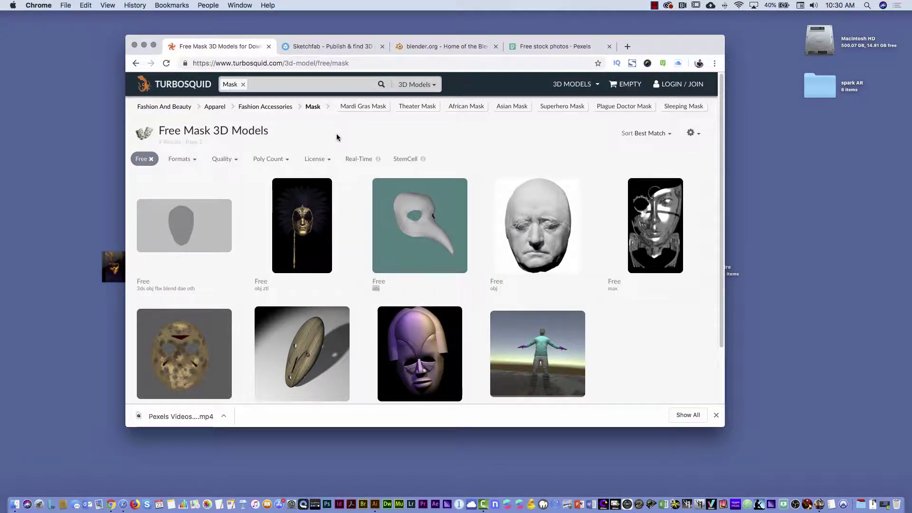
Search Sketchfab for "mask" and look through the models in the results
{"action": "left_click", "coordinate": [323, 46]}
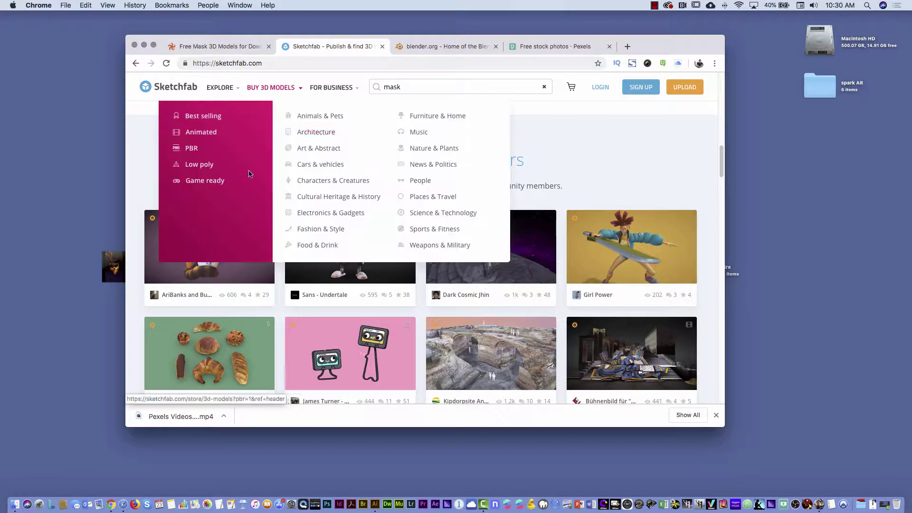
{"action": "scroll", "coordinate": [355, 314], "scroll_direction": "down", "scroll_amount": 2}
{"action": "scroll", "coordinate": [380, 237], "scroll_direction": "up", "scroll_amount": 2}
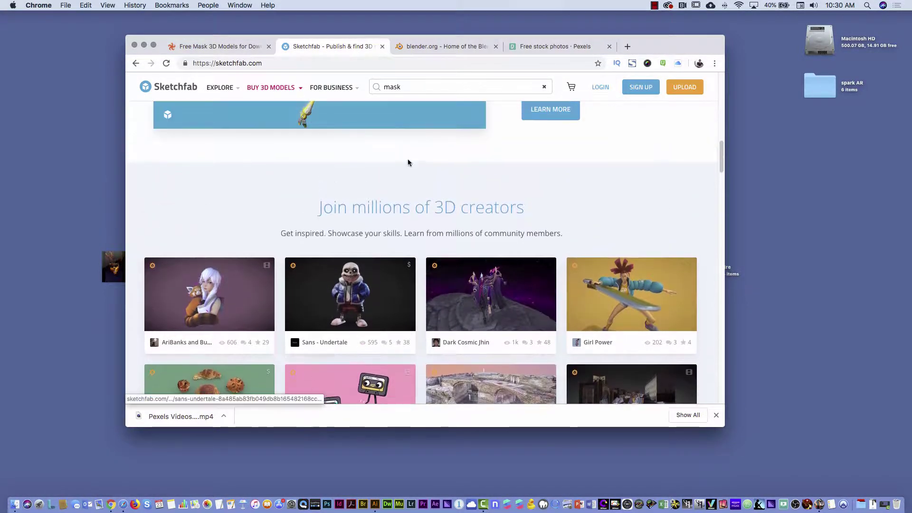
{"action": "key", "text": "Return"}
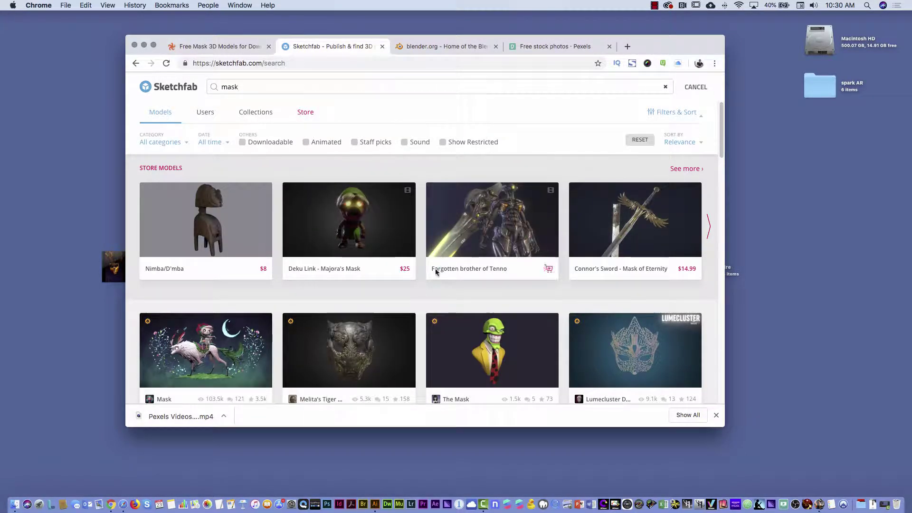
{"action": "scroll", "coordinate": [421, 359], "scroll_direction": "down", "scroll_amount": 3}
{"action": "scroll", "coordinate": [421, 359], "scroll_direction": "down", "scroll_amount": 5}
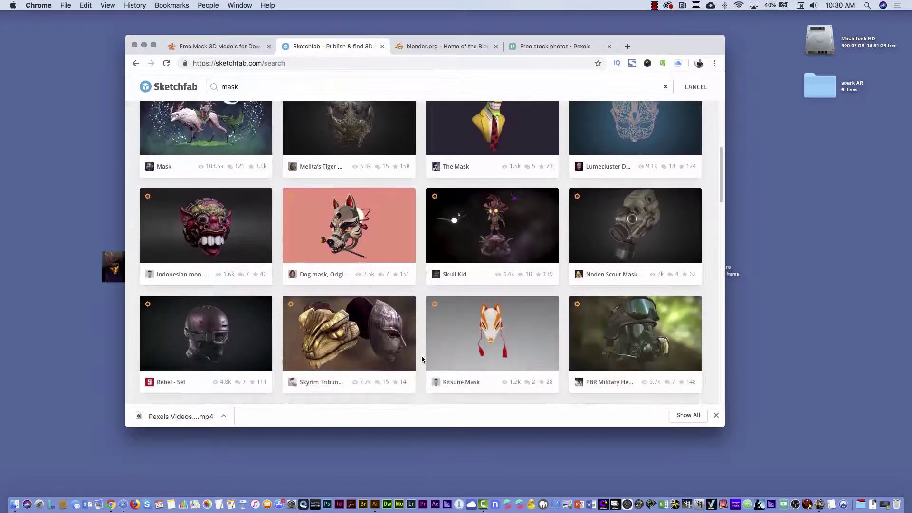
{"action": "scroll", "coordinate": [421, 360], "scroll_direction": "down", "scroll_amount": 3}
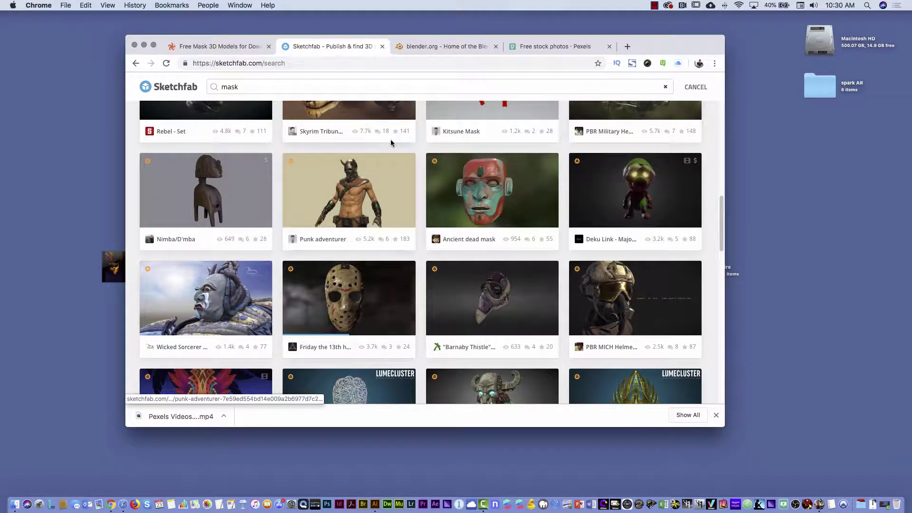
View the blender.org home page and hide the browser
{"action": "left_click", "coordinate": [411, 50]}
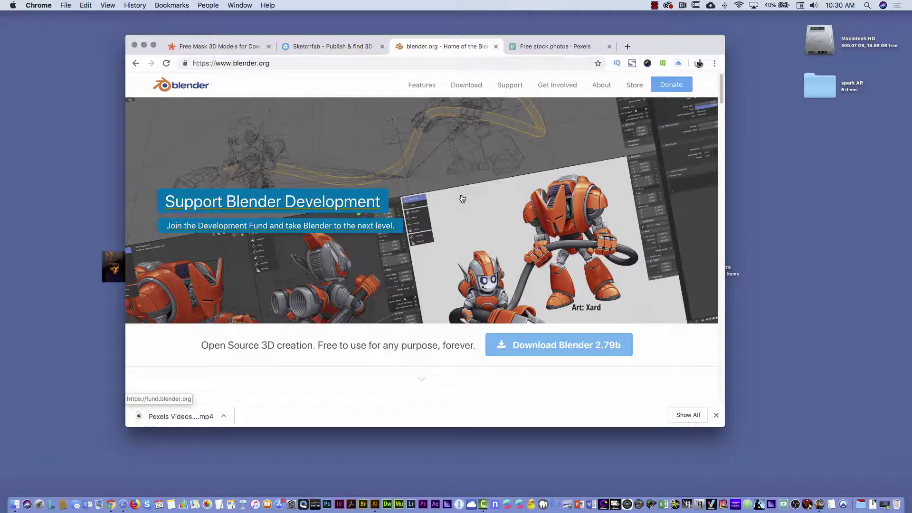
{"action": "key", "text": "super+h"}
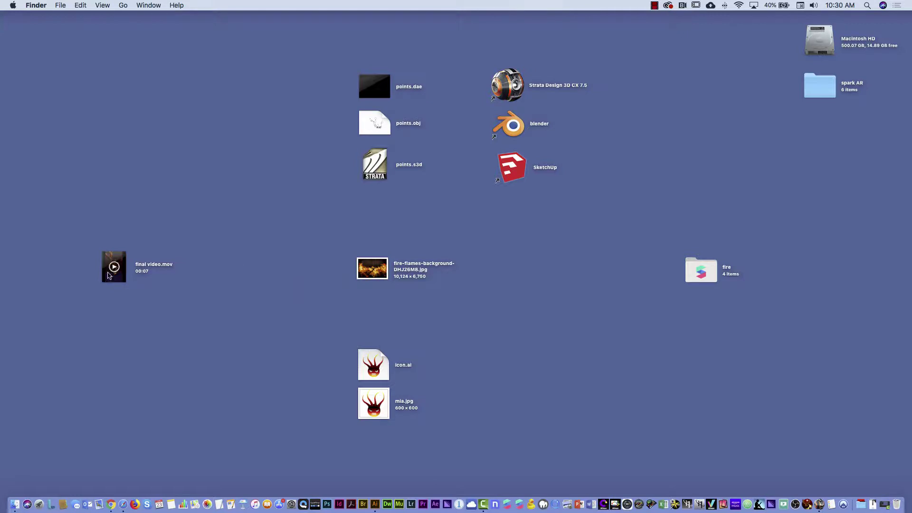
Preview final video.mov and the fire-flames-background image on the desktop to compare the mask effect with its flame texture
{"action": "left_click", "coordinate": [118, 279]}
{"action": "key", "text": "space"}
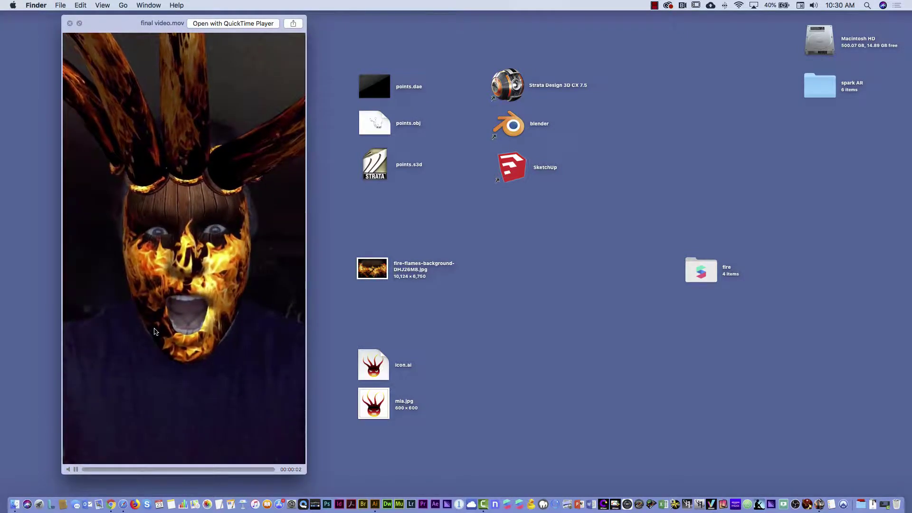
{"action": "key", "text": "space"}
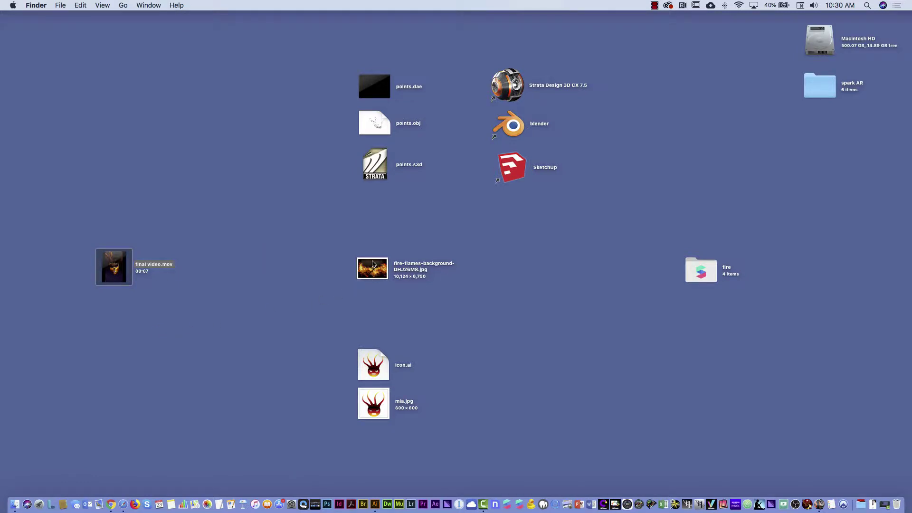
{"action": "left_click", "coordinate": [374, 265]}
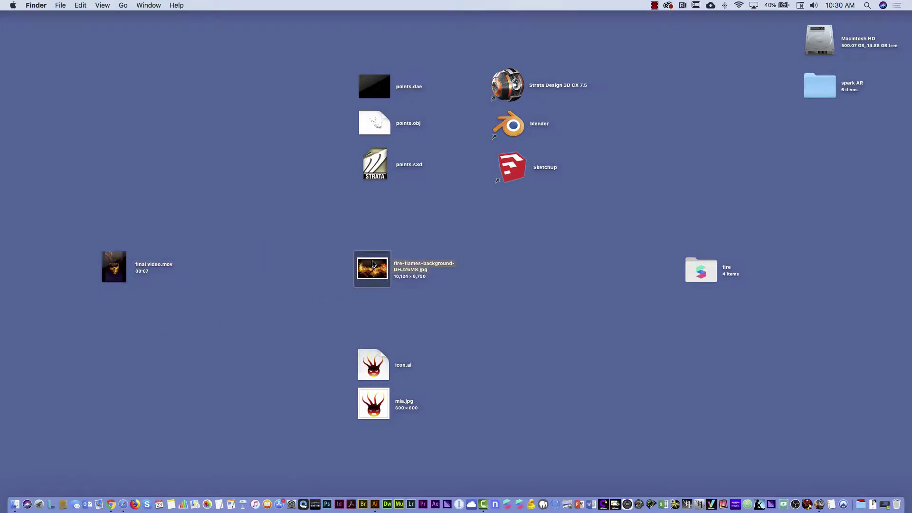
{"action": "key", "text": "space"}
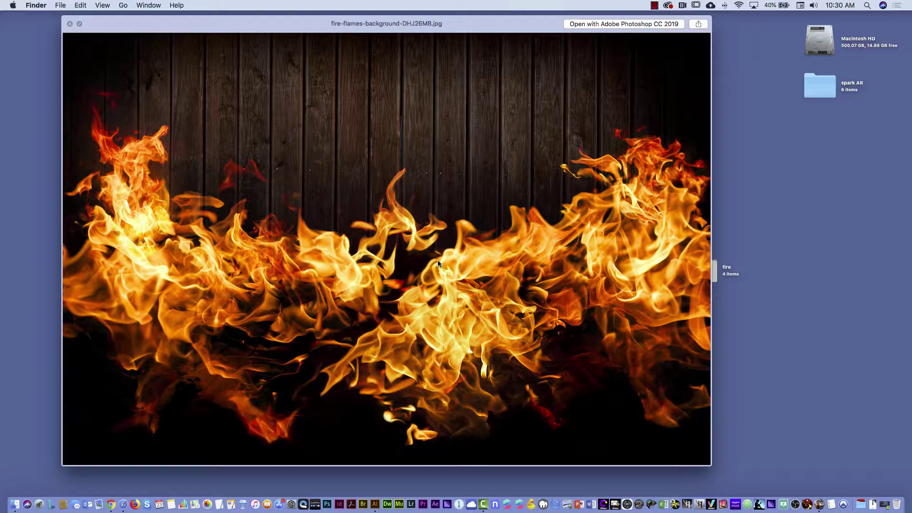
{"action": "key", "text": "space"}
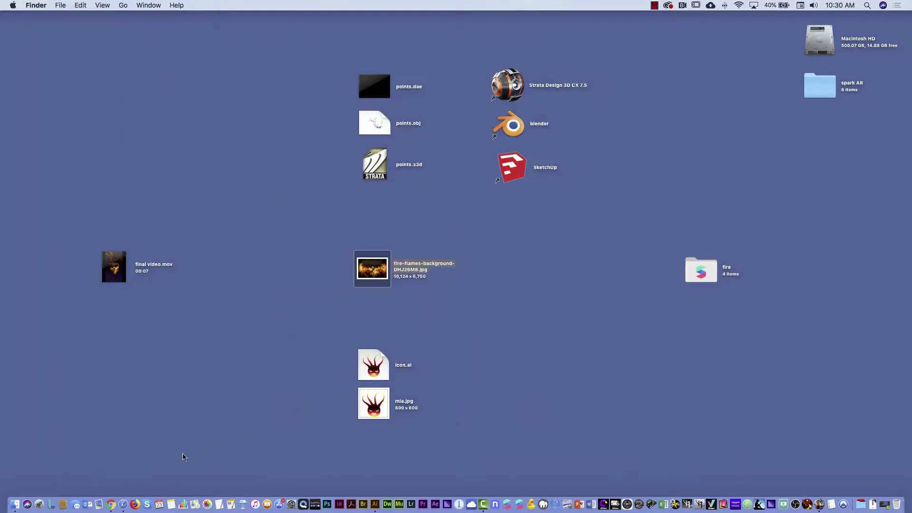
Switch back to Google Chrome, search Pexels for "fire", and look through the photos for possible flame textures
{"action": "left_click", "coordinate": [114, 504]}
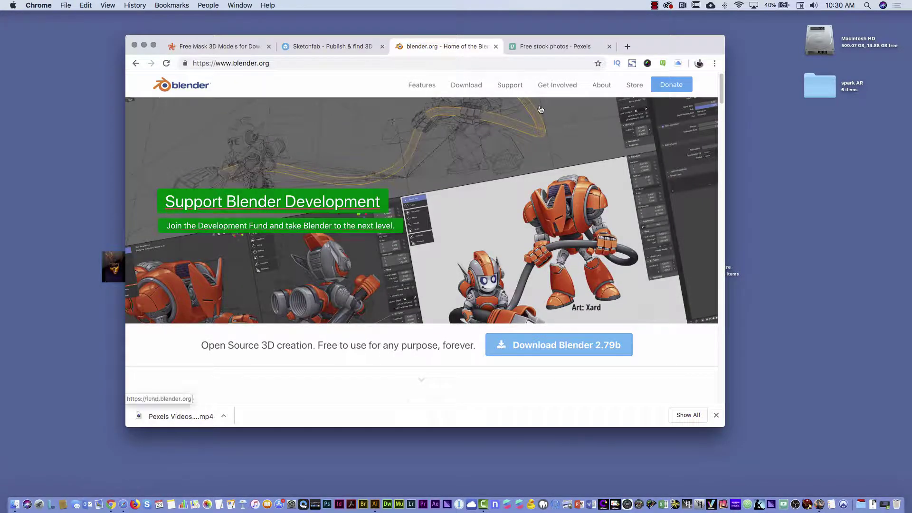
{"action": "left_click", "coordinate": [531, 49]}
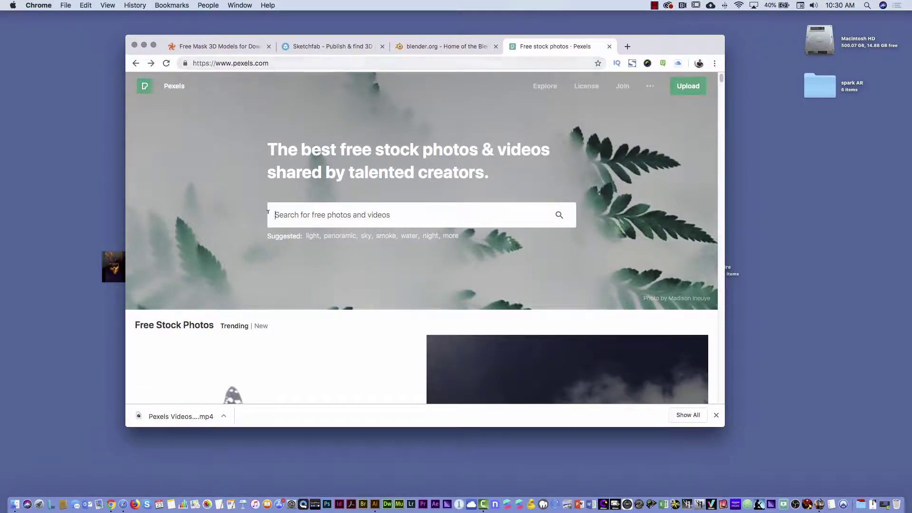
{"action": "left_click", "coordinate": [297, 217]}
{"action": "type", "text": "fire"}
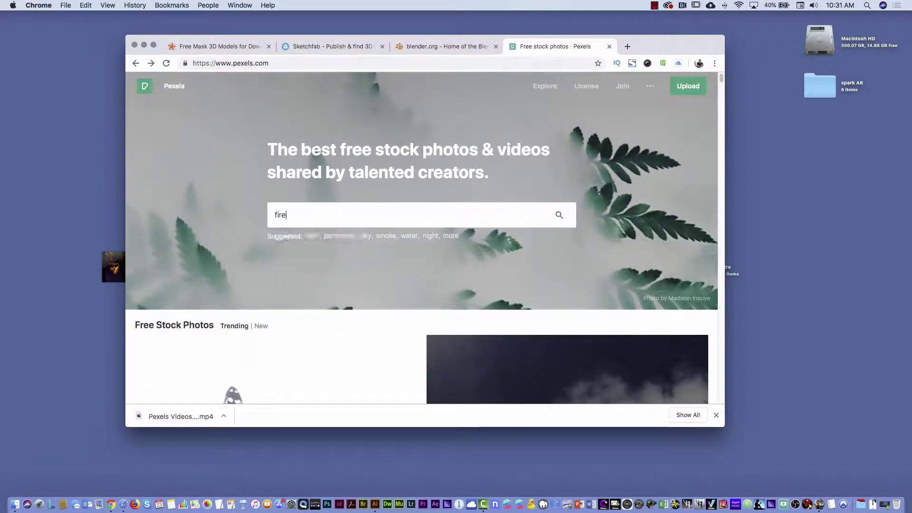
{"action": "key", "text": "Return"}
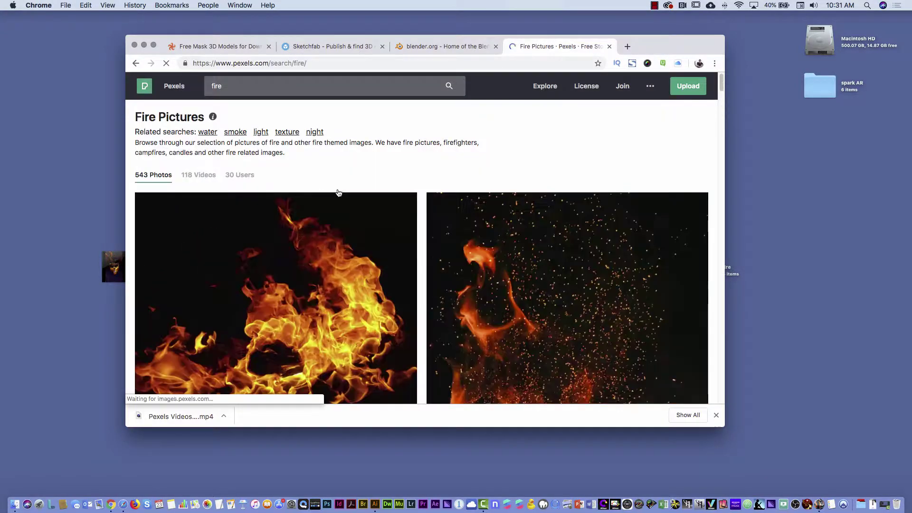
{"action": "scroll", "coordinate": [337, 301], "scroll_direction": "down", "scroll_amount": 3}
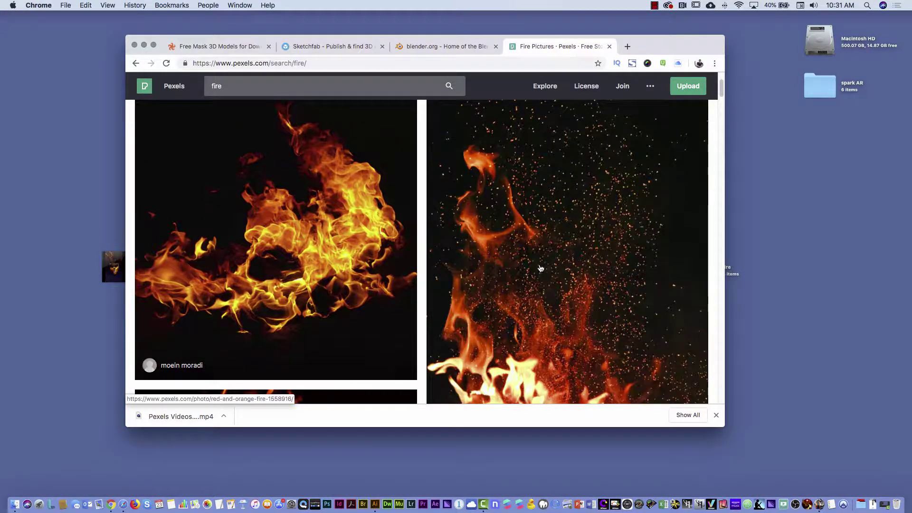
{"action": "scroll", "coordinate": [541, 266], "scroll_direction": "down", "scroll_amount": 2}
{"action": "scroll", "coordinate": [546, 267], "scroll_direction": "down", "scroll_amount": 5}
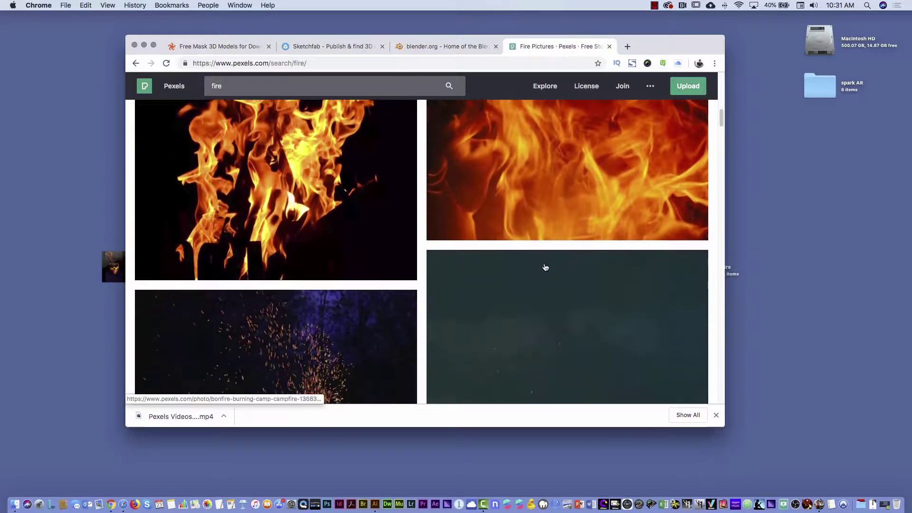
Read the Pexels license page for what is allowed with its photos, and hide the browser
{"action": "left_click", "coordinate": [583, 87]}
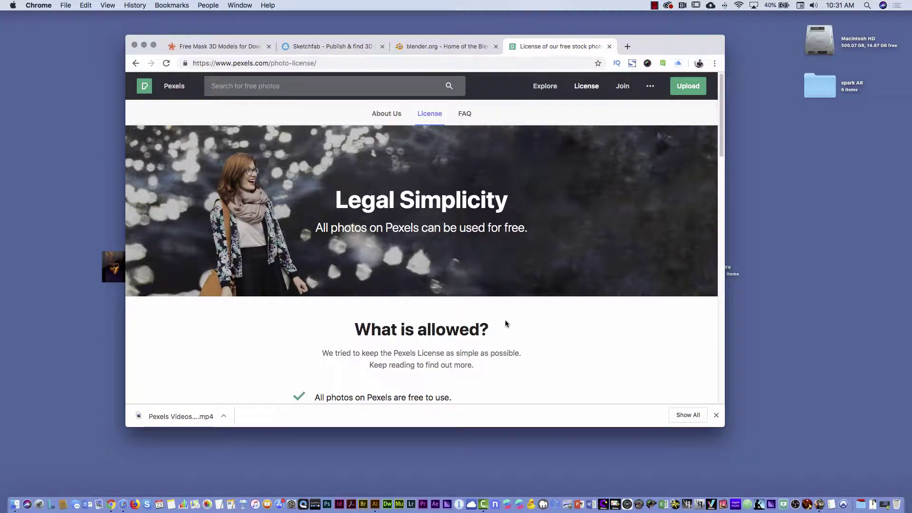
{"action": "scroll", "coordinate": [522, 348], "scroll_direction": "down", "scroll_amount": 3}
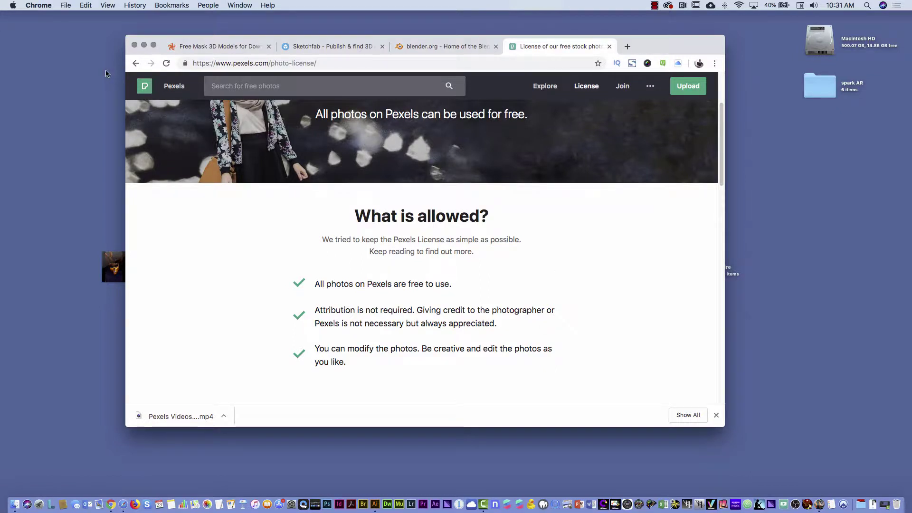
{"action": "key", "text": "super+h"}
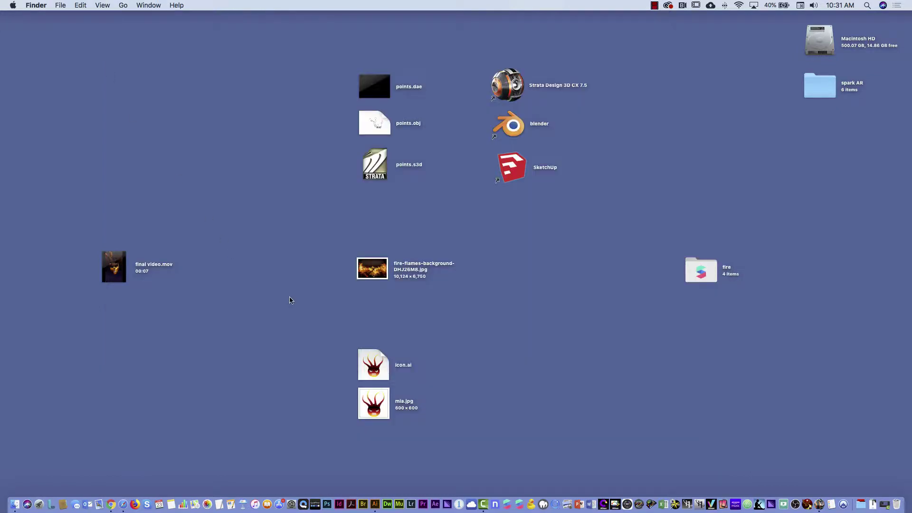
Preview icon.ai and mia.jpg on the desktop to examine the effect's icon artwork
{"action": "left_click", "coordinate": [380, 365]}
{"action": "key", "text": "space"}
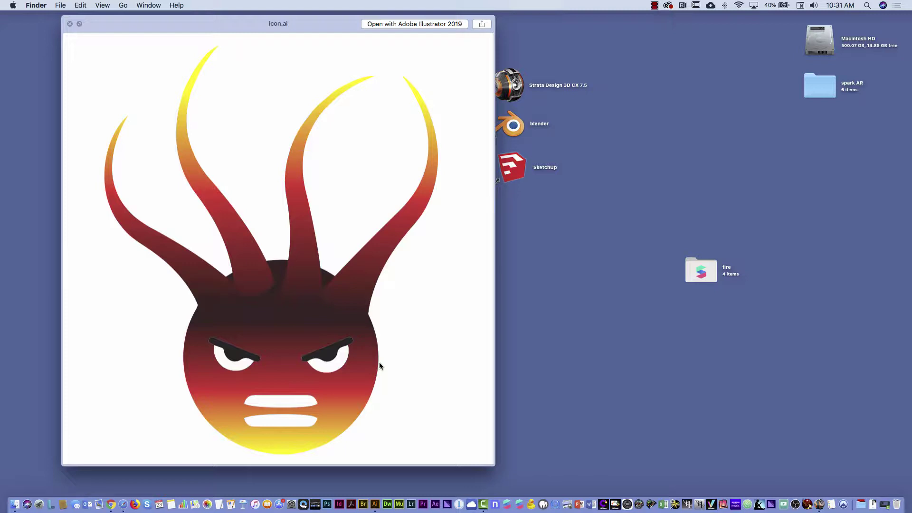
{"action": "key", "text": "space"}
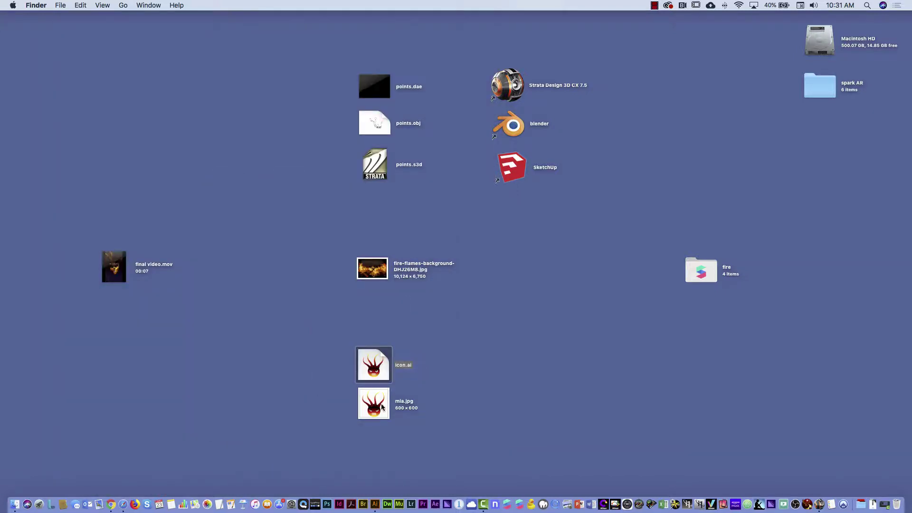
{"action": "left_click", "coordinate": [377, 407]}
{"action": "key", "text": "space"}
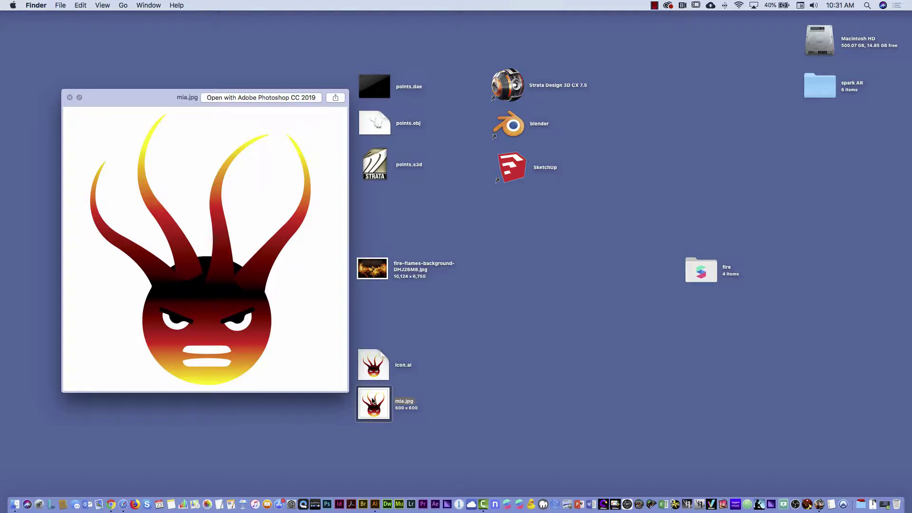
{"action": "key", "text": "space"}
{"action": "left_click", "coordinate": [508, 327]}
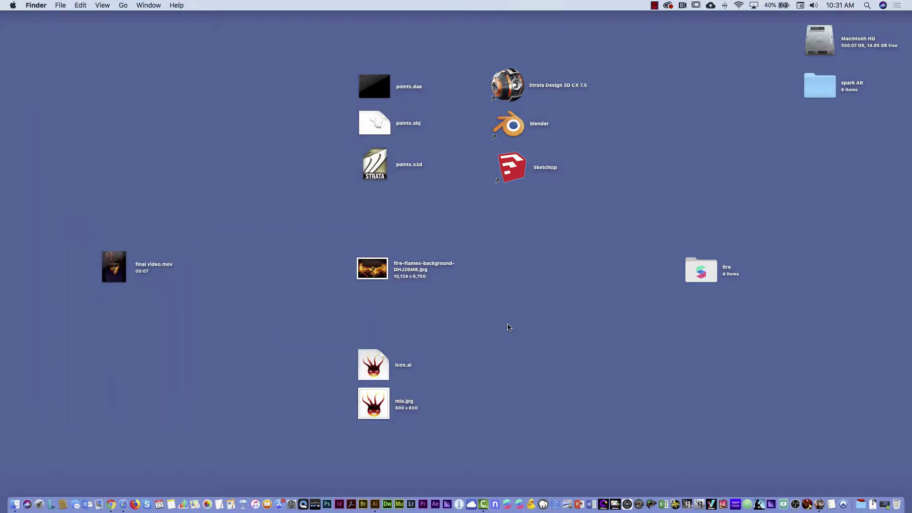
Open fire.arproj from the fire folder in Spark AR Studio, entering the login keychain password, and examine the finished effect in the device preview
{"action": "left_click", "coordinate": [700, 277]}
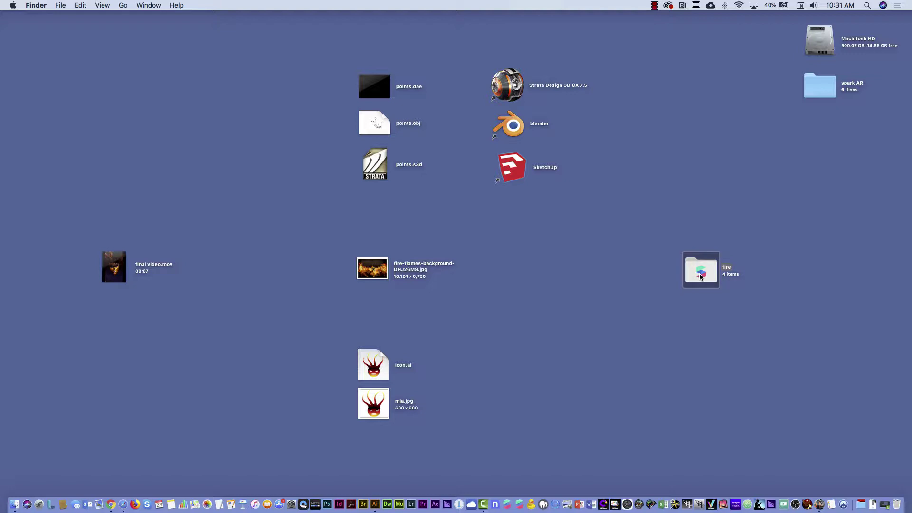
{"action": "double_click", "coordinate": [700, 277]}
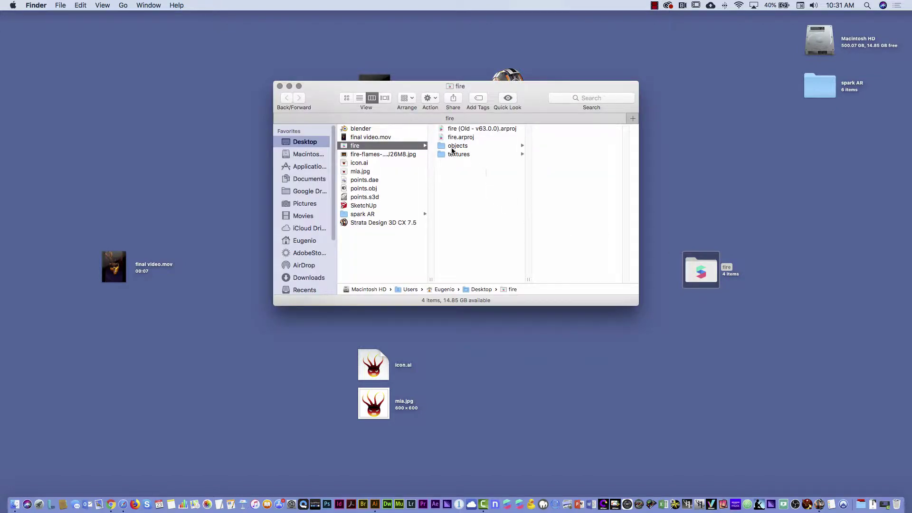
{"action": "left_click_drag", "start_coordinate": [441, 140], "coordinate": [519, 508]}
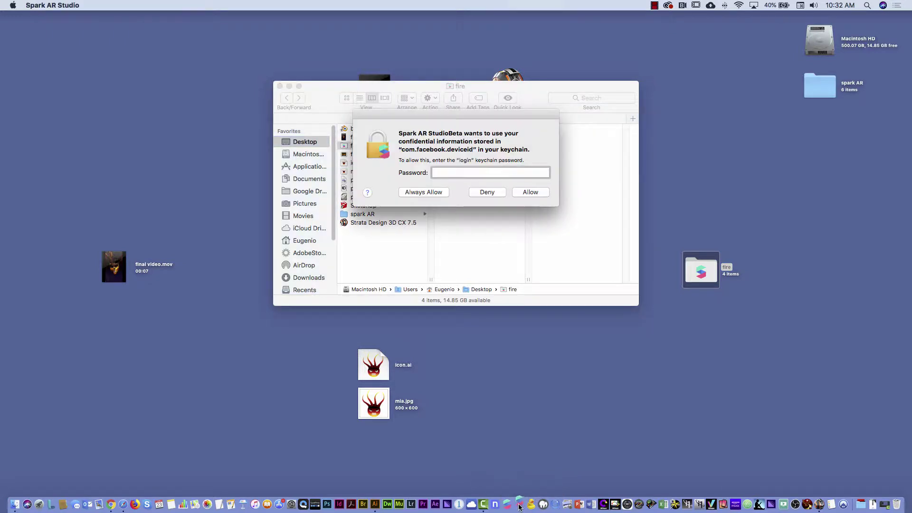
{"action": "type", "text": "••"}
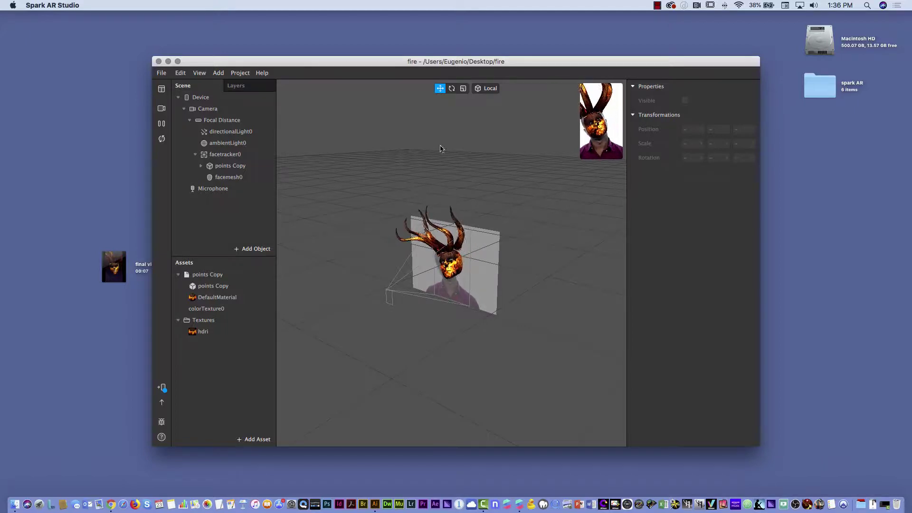
{"action": "mouse_move", "coordinate": [585, 153]}
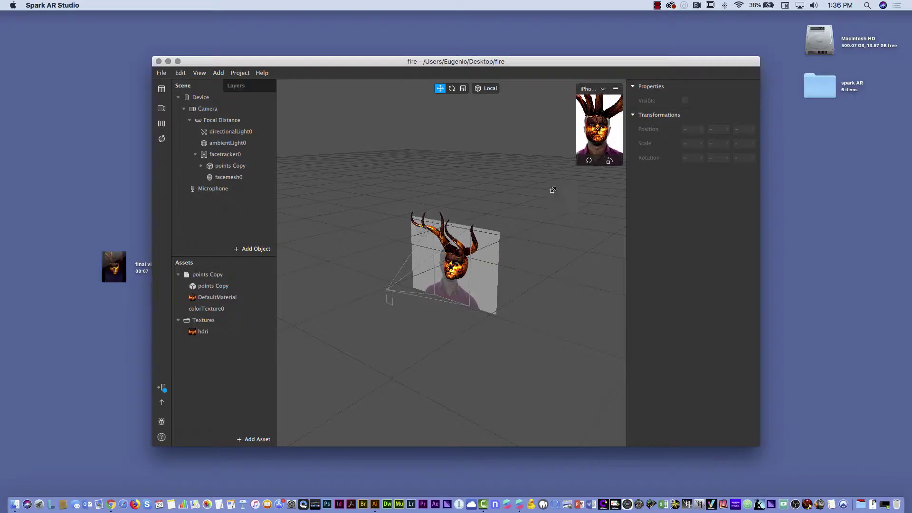
{"action": "left_click", "coordinate": [581, 158]}
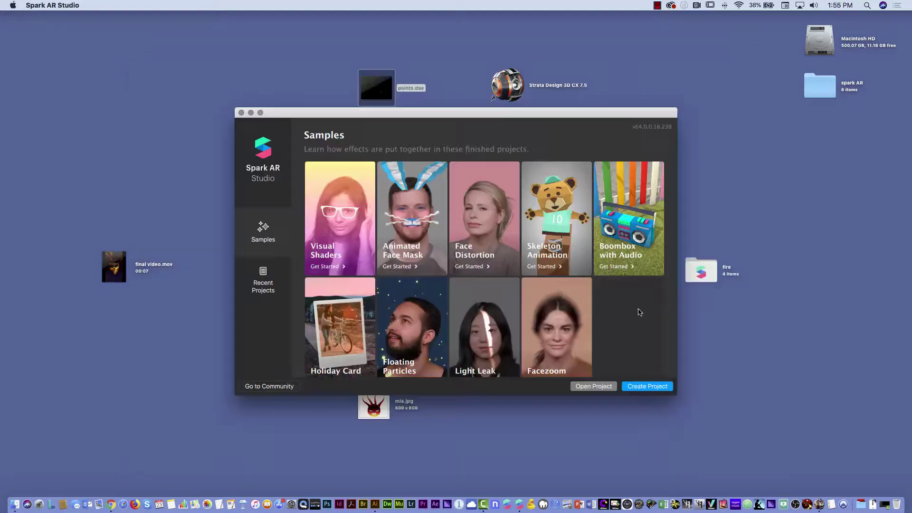
Create a new project in a maximized window and import points.dae from the Desktop, previewing the horn model before opening it
{"action": "left_click", "coordinate": [652, 386]}
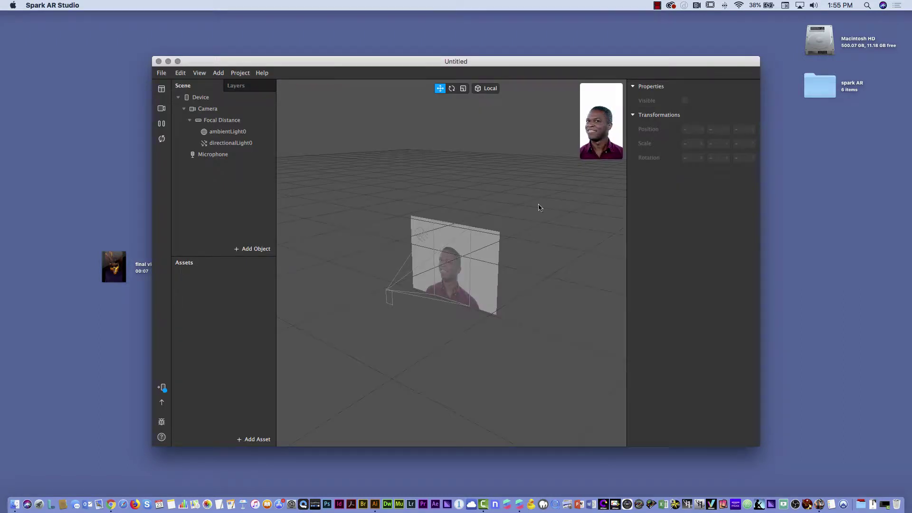
{"action": "double_click", "coordinate": [335, 61]}
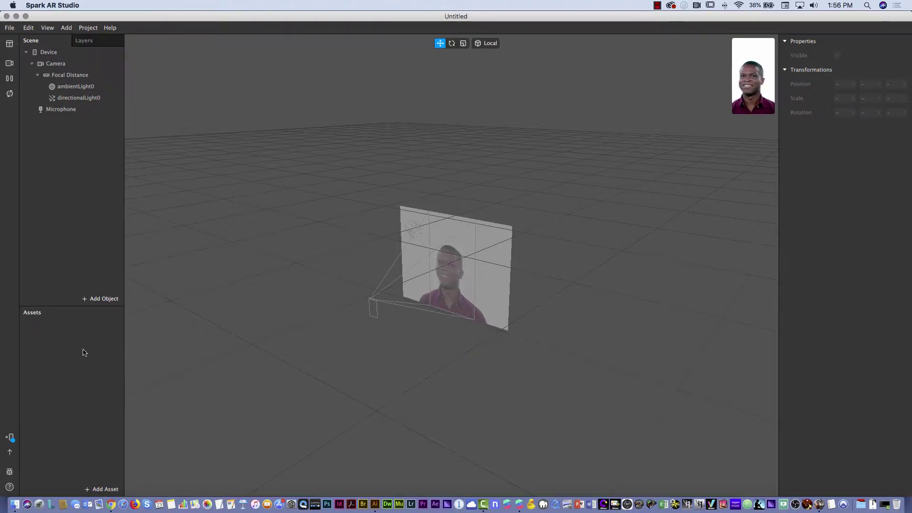
{"action": "left_click", "coordinate": [90, 490]}
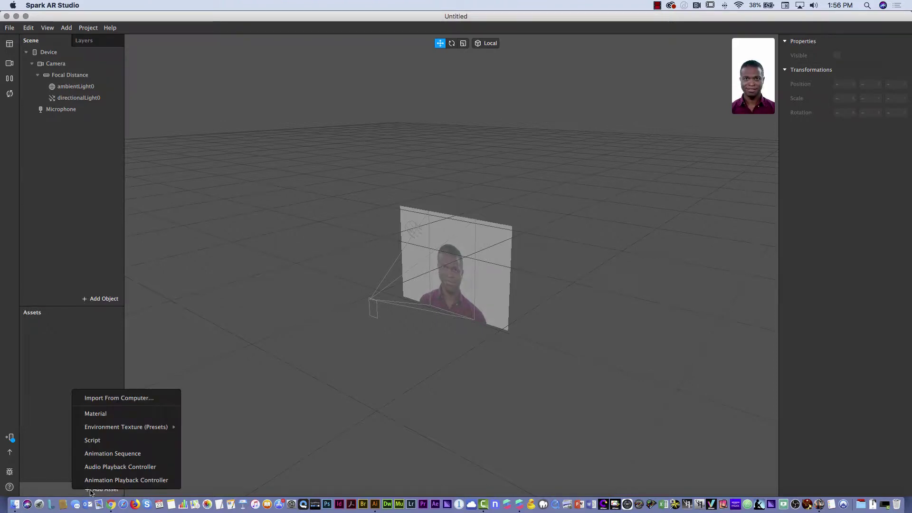
{"action": "left_click", "coordinate": [131, 401]}
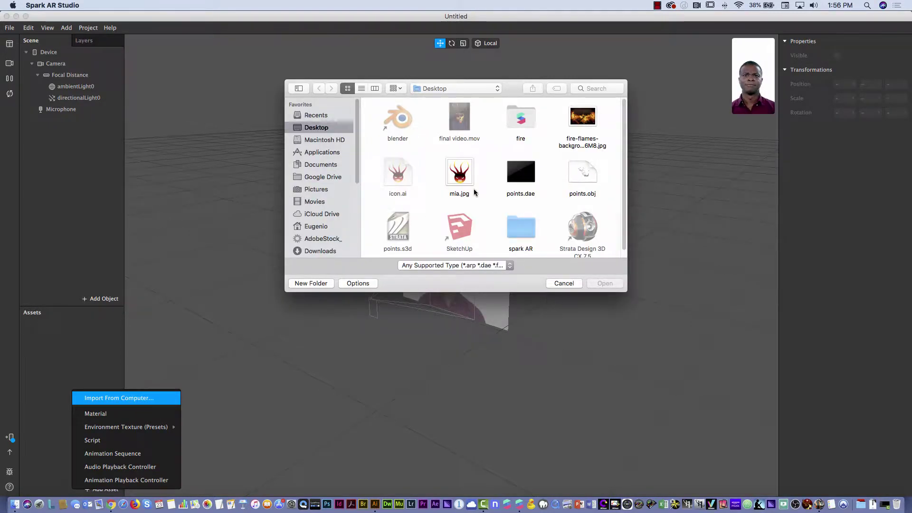
{"action": "left_click", "coordinate": [520, 173]}
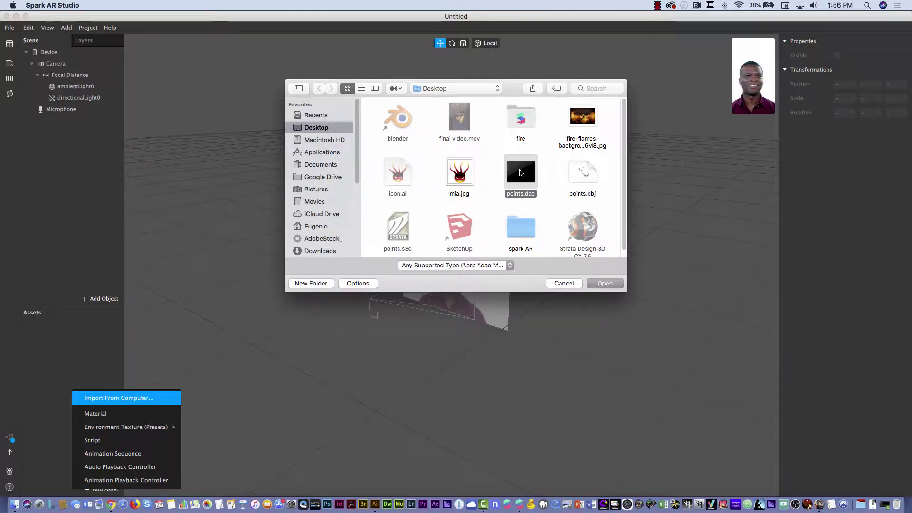
{"action": "key", "text": "space"}
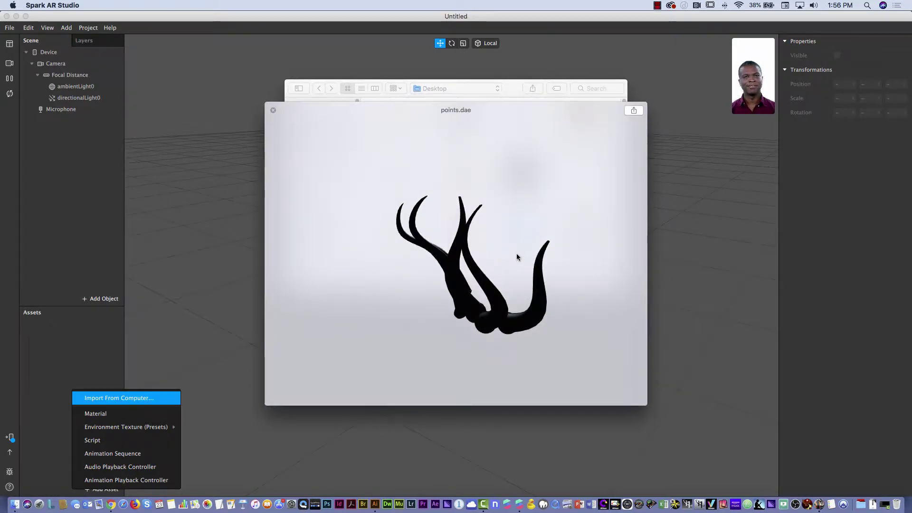
{"action": "mouse_move", "coordinate": [517, 252]}
{"action": "left_mouse_down"}
{"action": "mouse_move", "coordinate": [497, 279]}
{"action": "mouse_move", "coordinate": [449, 283]}
{"action": "mouse_move", "coordinate": [403, 259]}
{"action": "mouse_move", "coordinate": [407, 248]}
{"action": "mouse_move", "coordinate": [461, 234]}
{"action": "mouse_move", "coordinate": [531, 246]}
{"action": "left_mouse_up"}
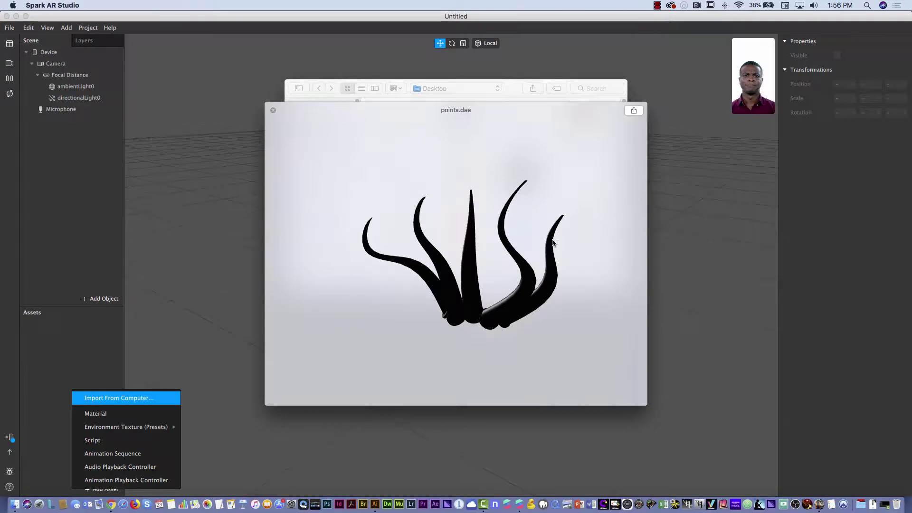
{"action": "key", "text": "space"}
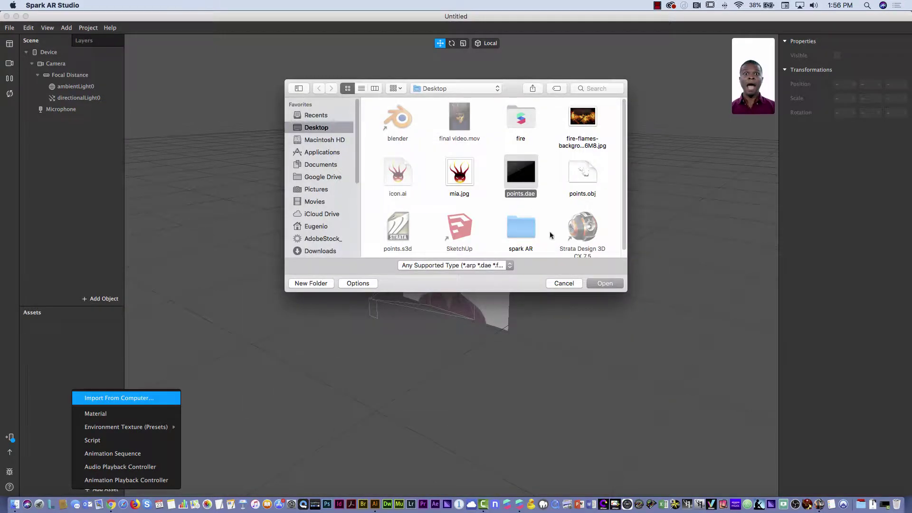
{"action": "left_click", "coordinate": [608, 282]}
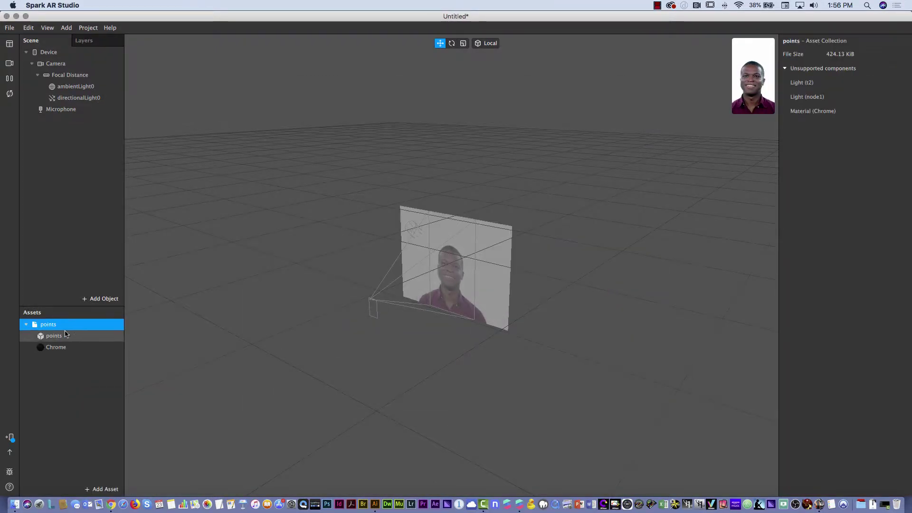
Check the components of the imported points asset and add a Face Tracker to the scene
{"action": "left_click", "coordinate": [53, 337]}
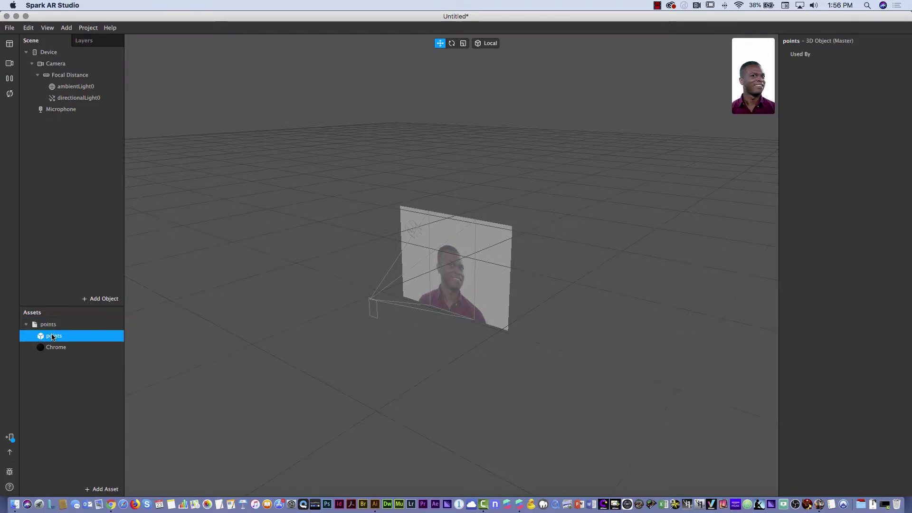
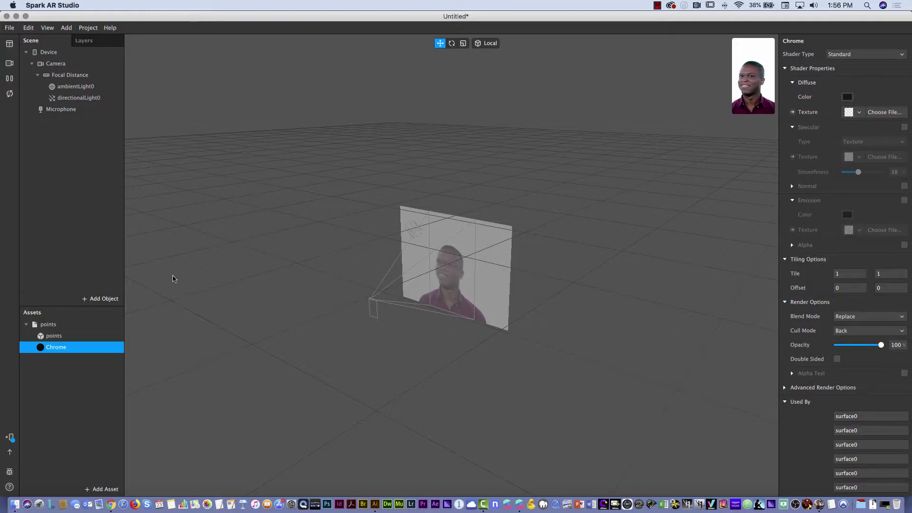
{"action": "left_click", "coordinate": [52, 324]}
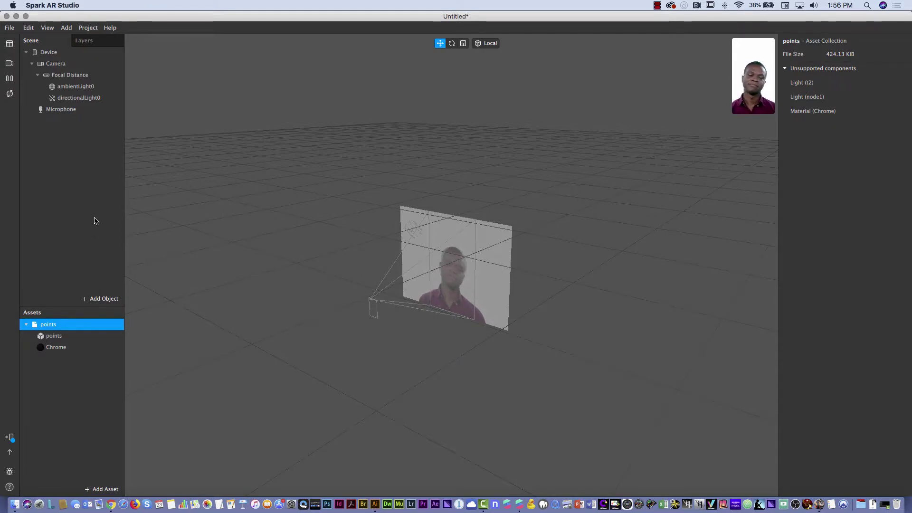
{"action": "left_click", "coordinate": [95, 300]}
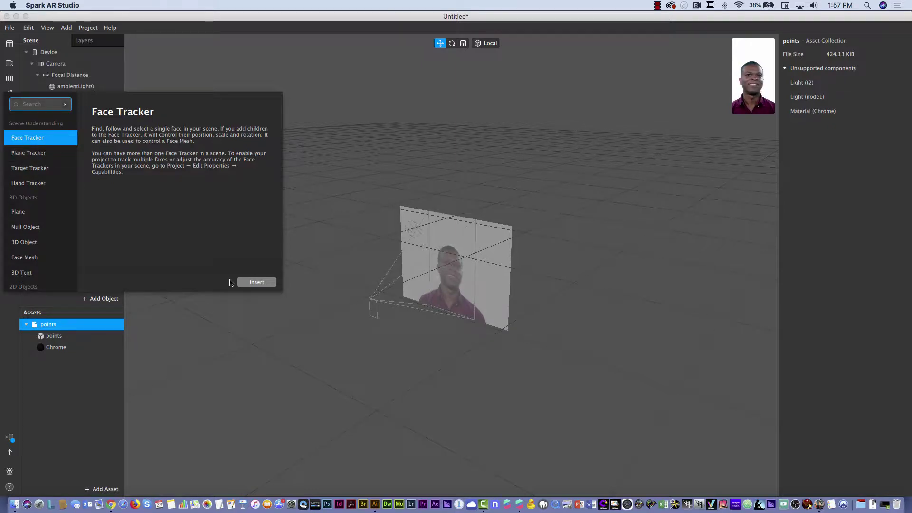
{"action": "left_click", "coordinate": [254, 283]}
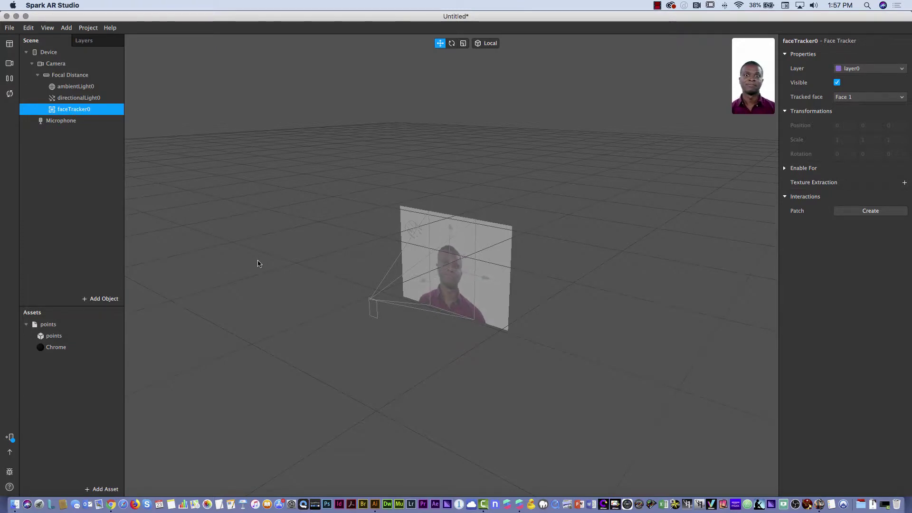
Add the points asset to the scene under Focal Distance and move the horns to Y 0.25 and Z 0.05
{"action": "left_click", "coordinate": [45, 325]}
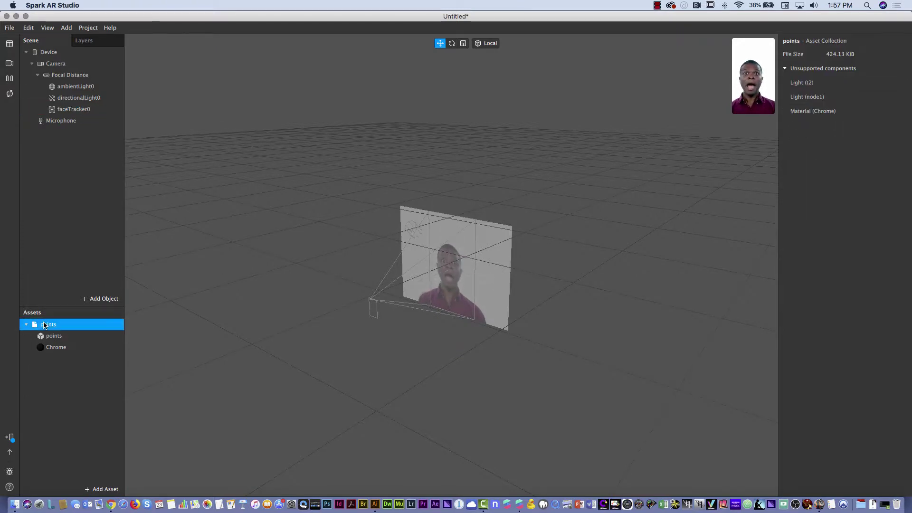
{"action": "left_click_drag", "start_coordinate": [53, 327], "coordinate": [66, 231]}
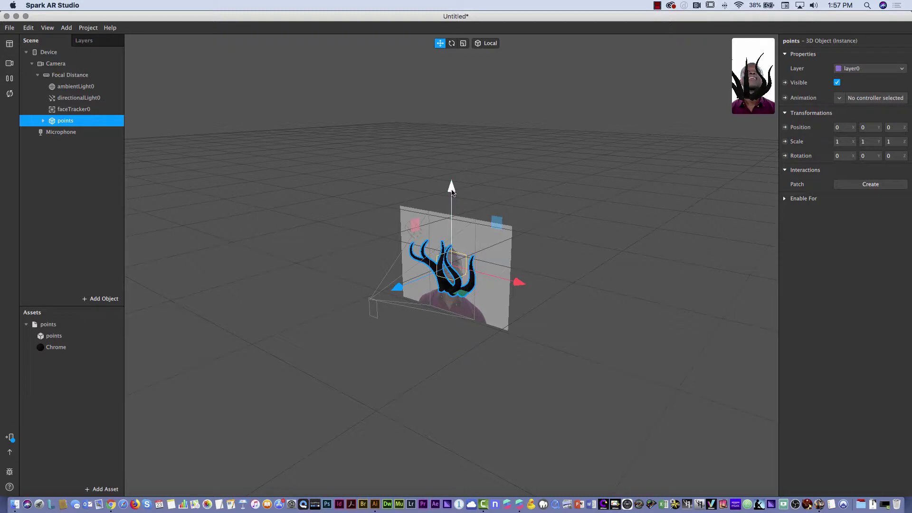
{"action": "left_click_drag", "start_coordinate": [453, 189], "coordinate": [453, 147]}
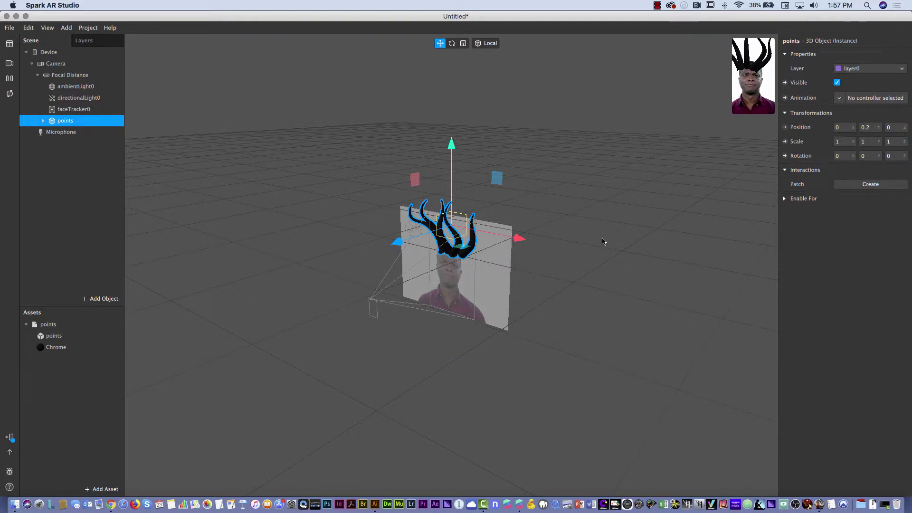
{"action": "left_click_drag", "start_coordinate": [601, 241], "coordinate": [464, 198]}
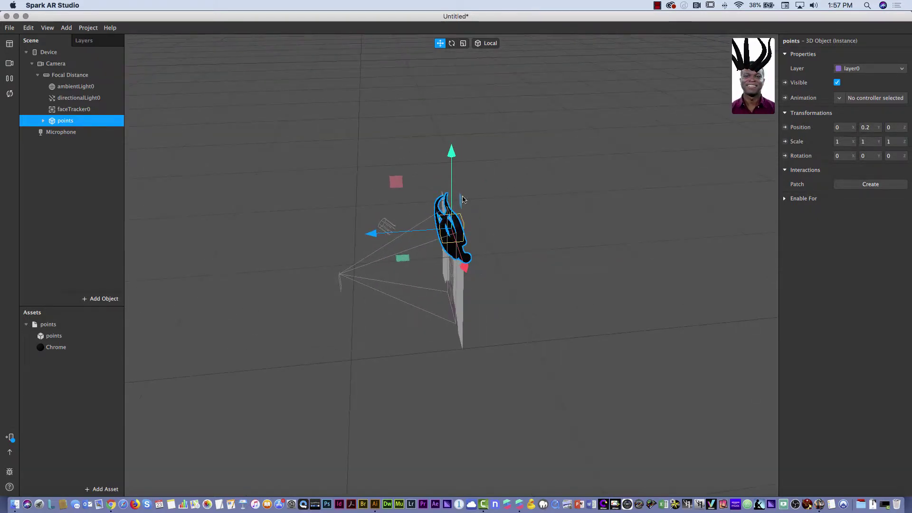
{"action": "left_click_drag", "start_coordinate": [452, 159], "coordinate": [451, 148]}
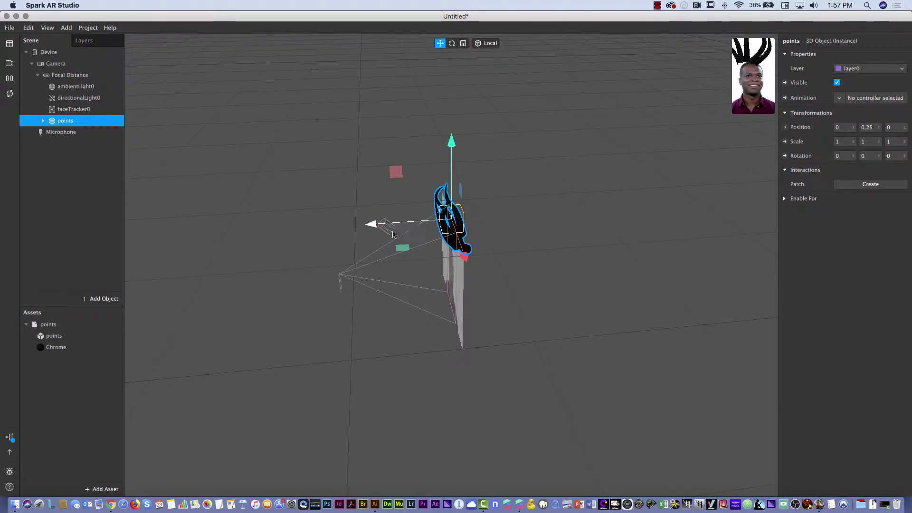
{"action": "left_click_drag", "start_coordinate": [374, 228], "coordinate": [361, 229]}
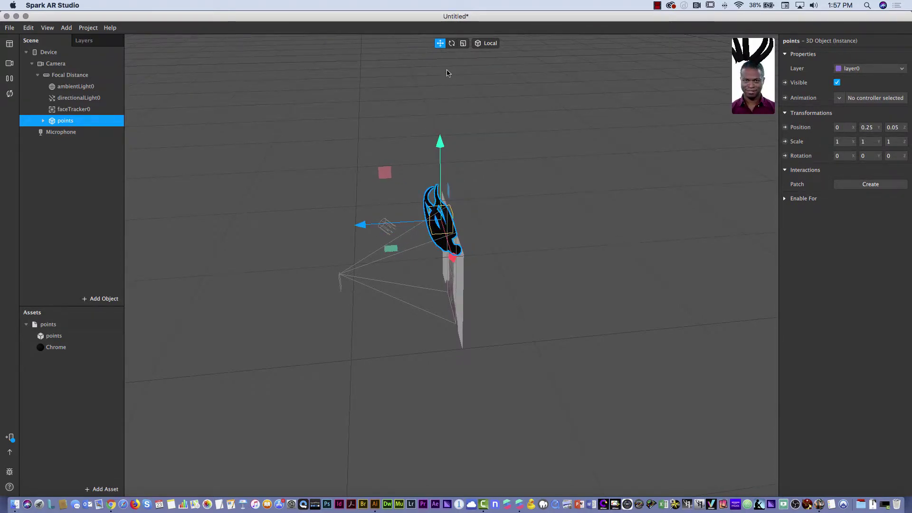
Tilt the horns to a rotation of about 15.48 on X and move them forward to Y 0.23 and Z 0.11
{"action": "left_click", "coordinate": [451, 44]}
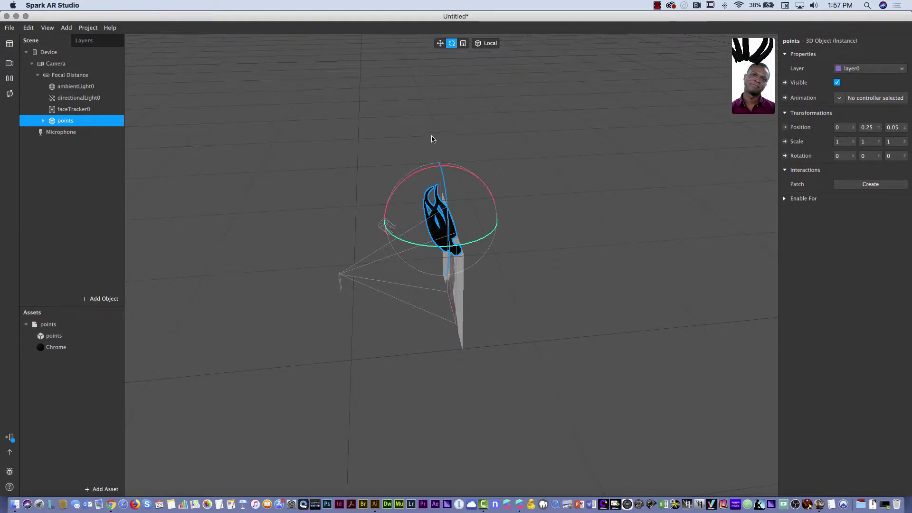
{"action": "left_click_drag", "start_coordinate": [359, 226], "coordinate": [415, 228]}
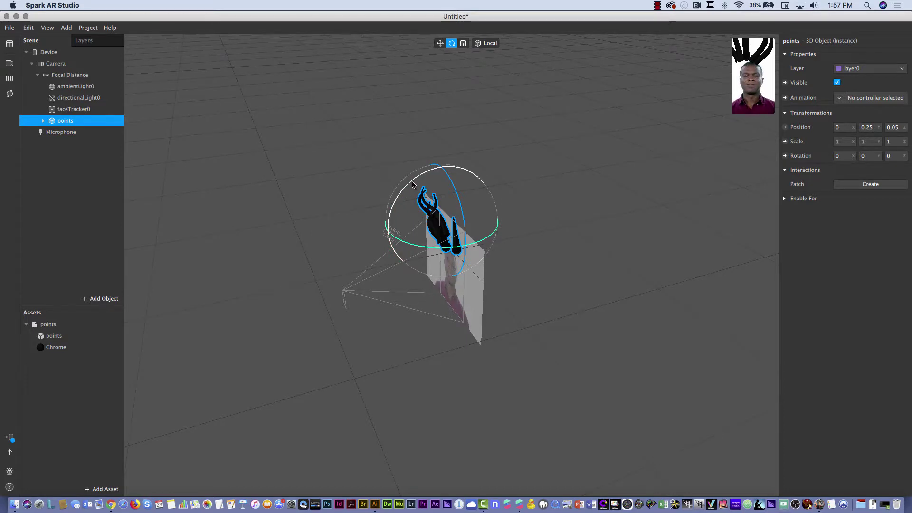
{"action": "left_click_drag", "start_coordinate": [416, 179], "coordinate": [407, 189]}
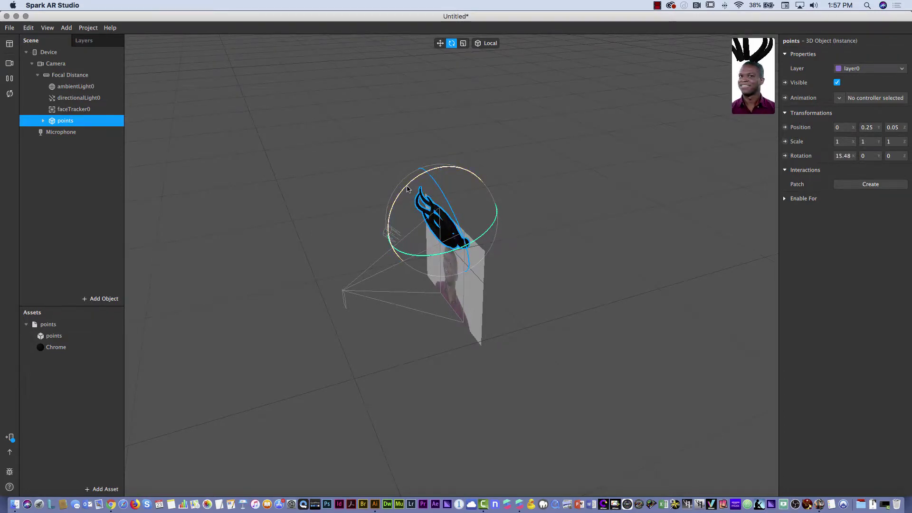
{"action": "left_click", "coordinate": [439, 44]}
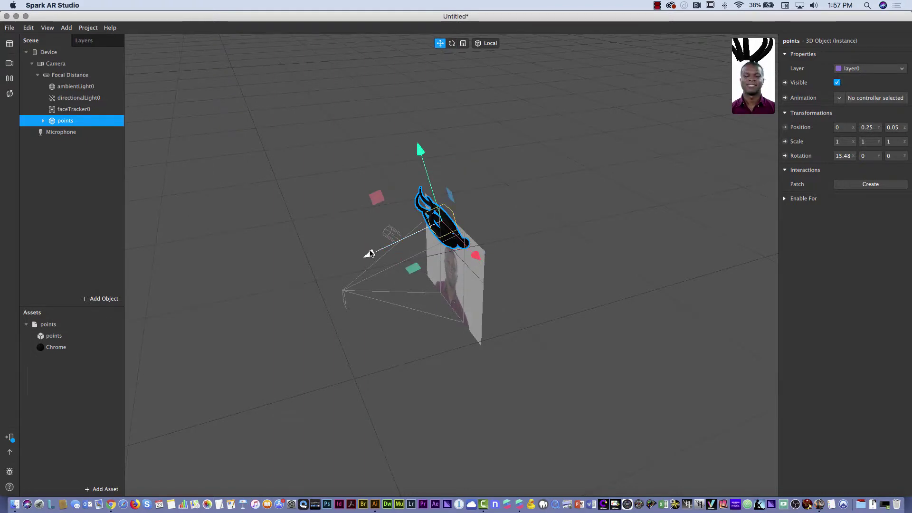
{"action": "left_click_drag", "start_coordinate": [370, 253], "coordinate": [360, 261]}
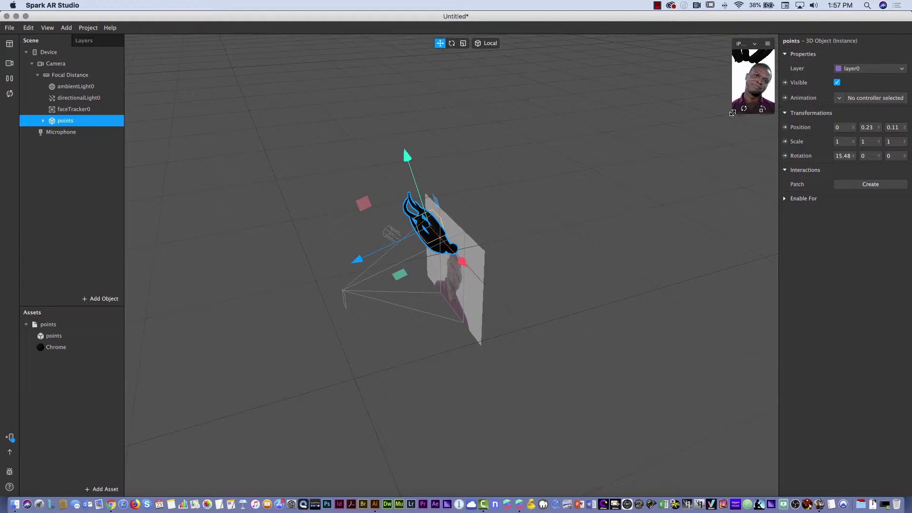
Enlarge the device preview and shift the horns to X 0.04, Y 0.21 and Z 0.1
{"action": "left_click_drag", "start_coordinate": [732, 113], "coordinate": [637, 236]}
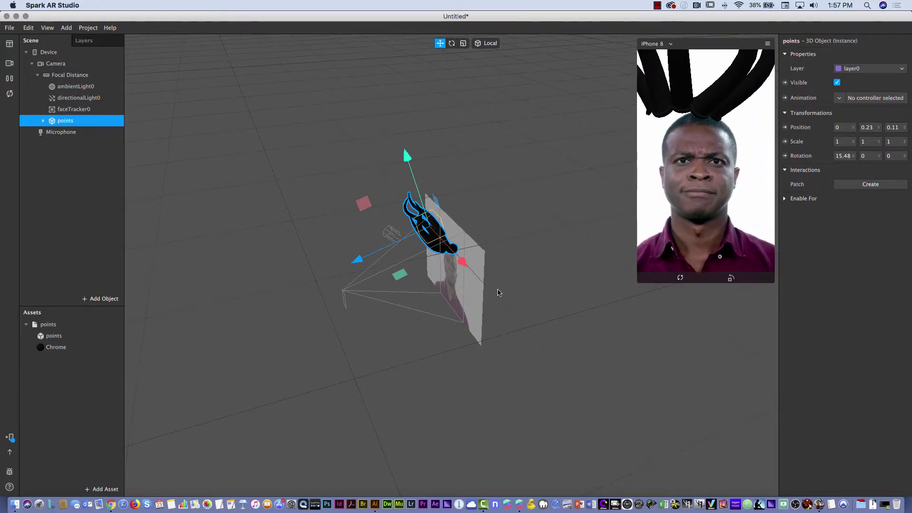
{"action": "left_click_drag", "start_coordinate": [460, 261], "coordinate": [468, 266]}
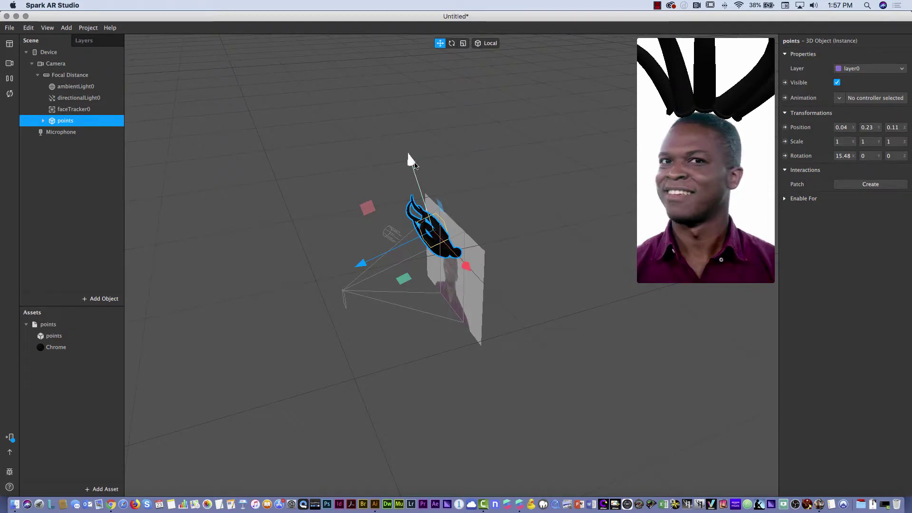
{"action": "left_click_drag", "start_coordinate": [411, 160], "coordinate": [411, 165]}
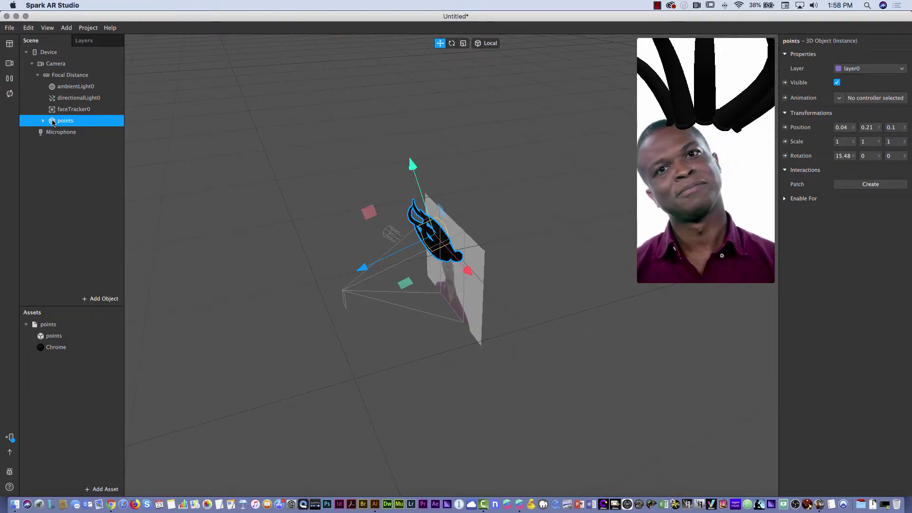
Nest the points object under faceTracker0 and, with the preview video paused, move the horns to about X 0.05, Y 0.2 and Z 0.07
{"action": "left_click_drag", "start_coordinate": [53, 122], "coordinate": [76, 110]}
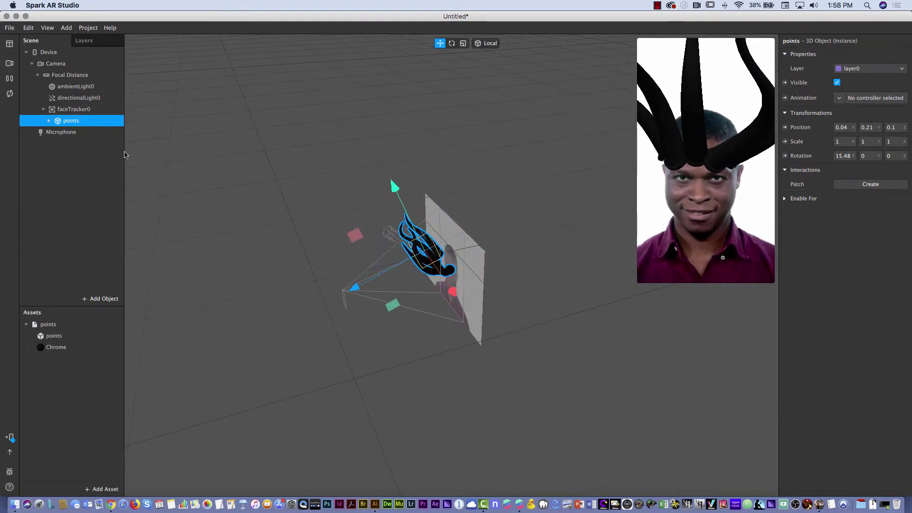
{"action": "left_click", "coordinate": [10, 79]}
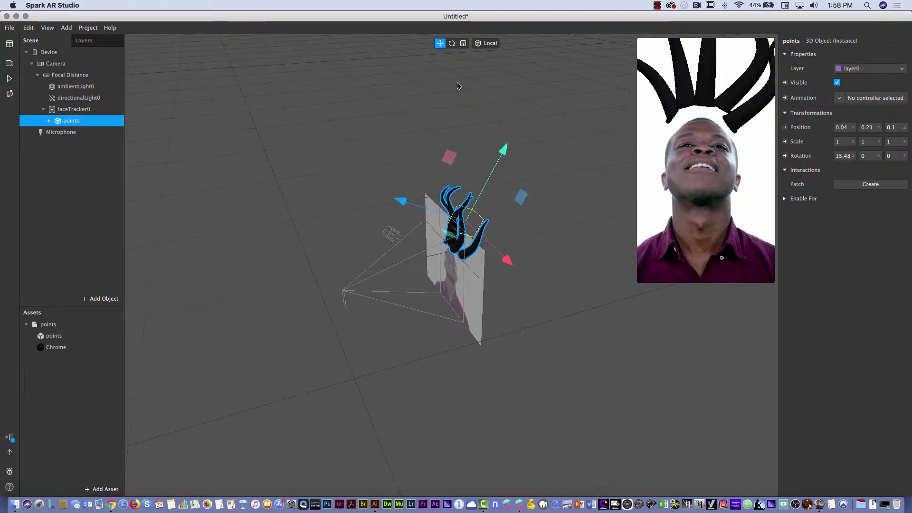
{"action": "left_click_drag", "start_coordinate": [504, 150], "coordinate": [505, 154]}
{"action": "left_click_drag", "start_coordinate": [406, 211], "coordinate": [404, 210]}
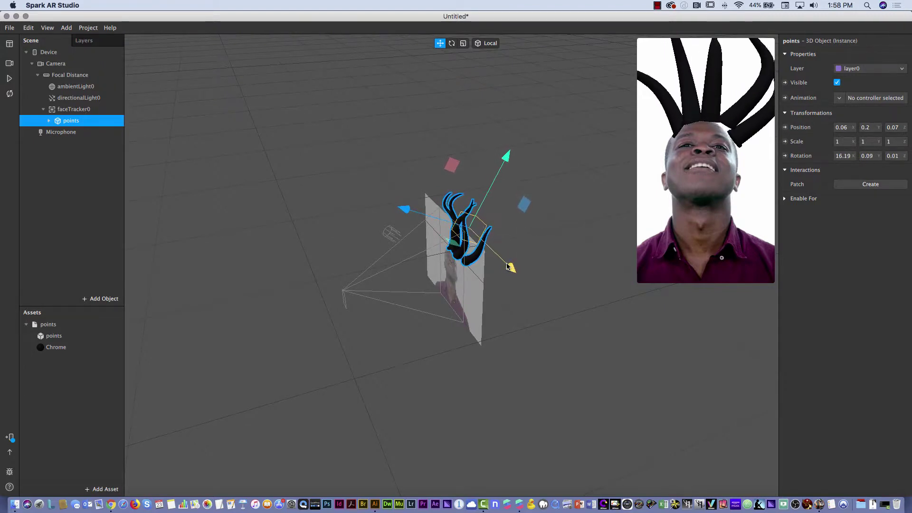
{"action": "left_click_drag", "start_coordinate": [507, 266], "coordinate": [505, 265]}
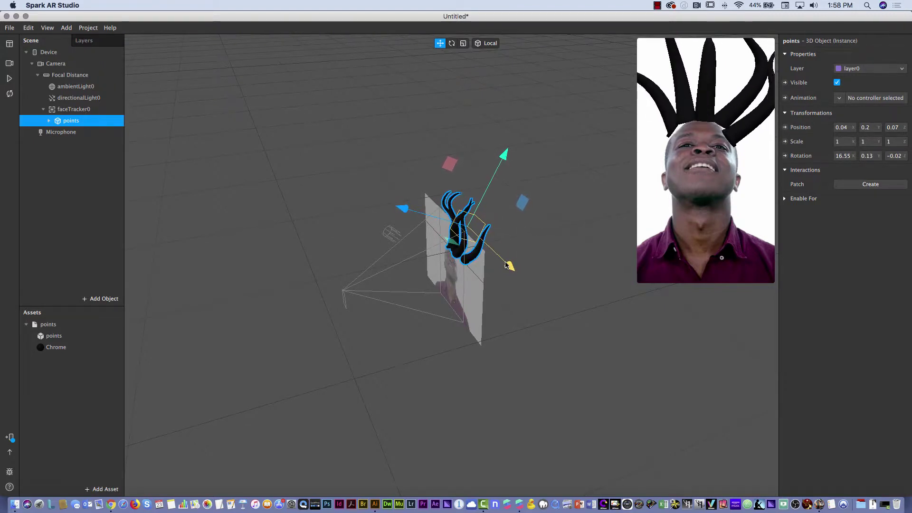
{"action": "left_click", "coordinate": [10, 79]}
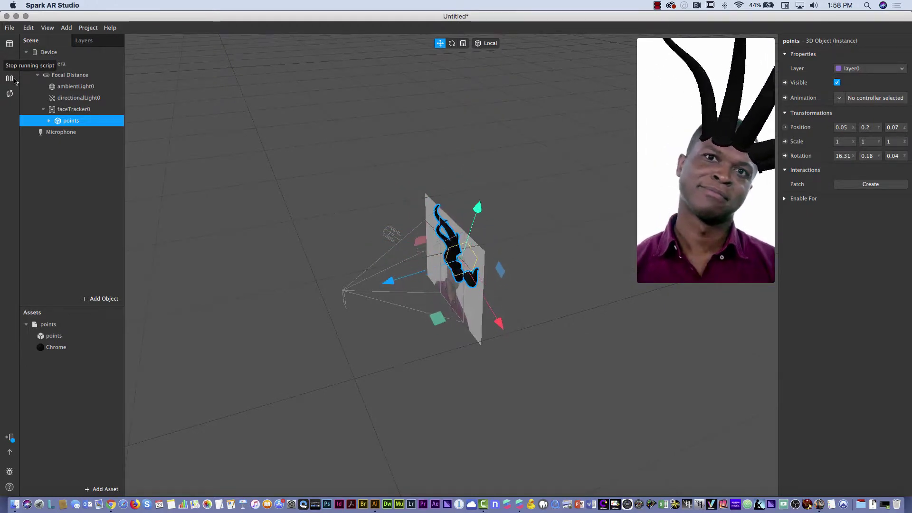
Add a Face Mesh object to the scene
{"action": "left_click", "coordinate": [100, 299]}
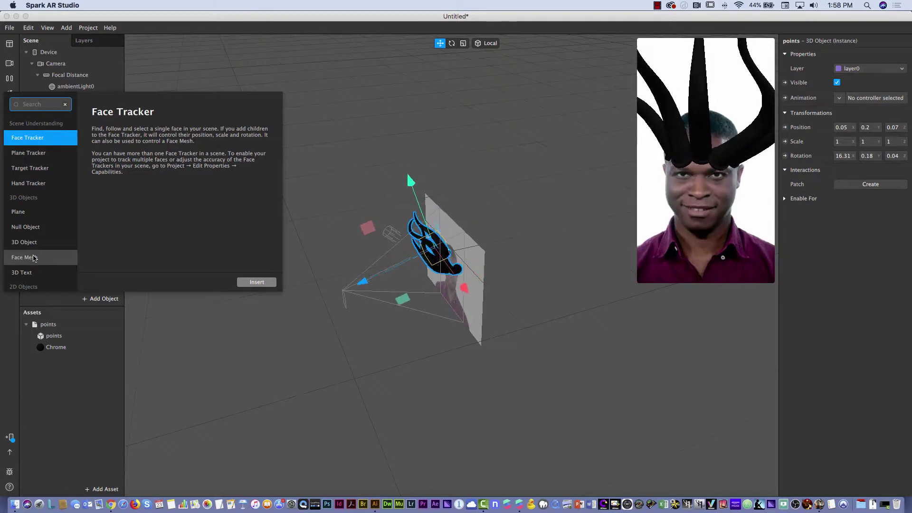
{"action": "left_click", "coordinate": [36, 257]}
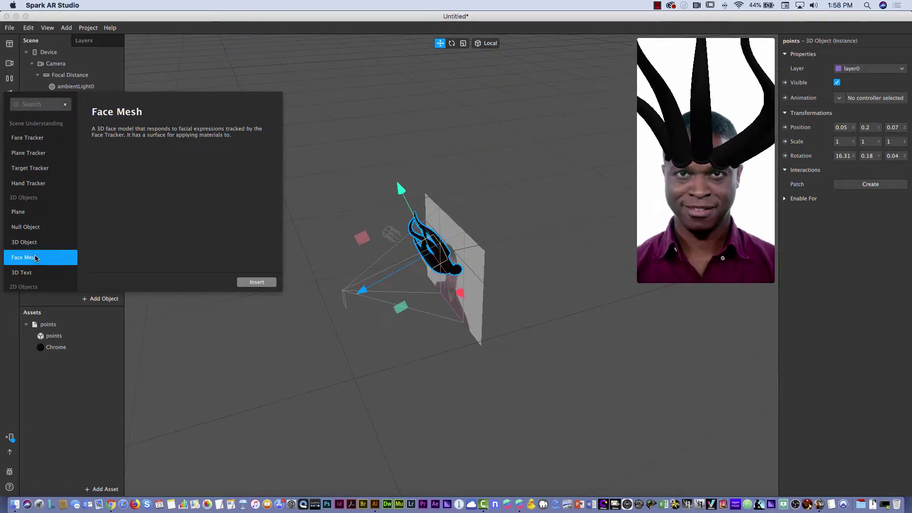
{"action": "left_click", "coordinate": [256, 281]}
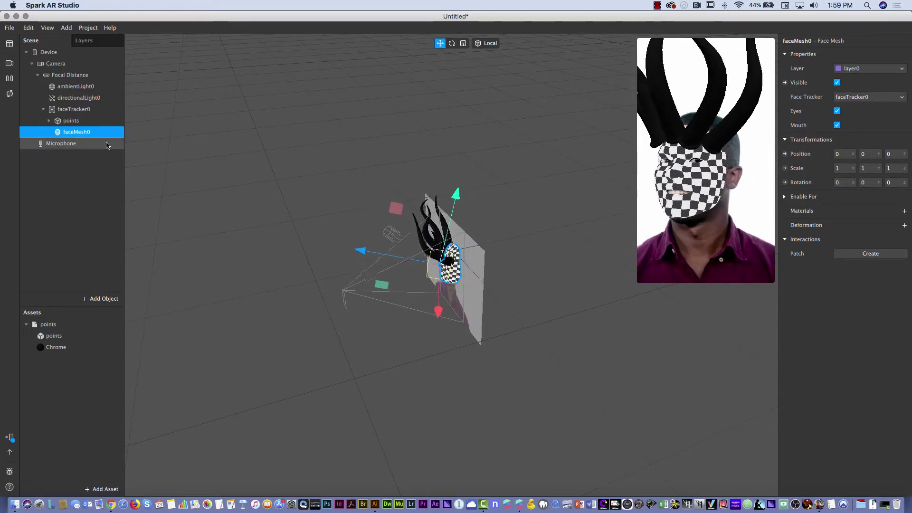
With the preview video paused, lower the face mesh to Y -0.02 and adjust the horns to about Y 0.21 and Z 0.06
{"action": "left_click", "coordinate": [10, 79]}
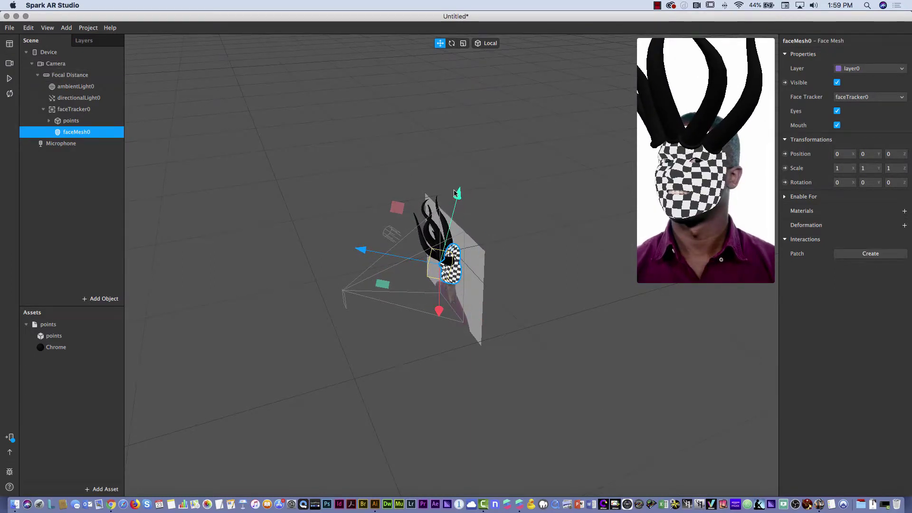
{"action": "left_click_drag", "start_coordinate": [458, 198], "coordinate": [460, 202]}
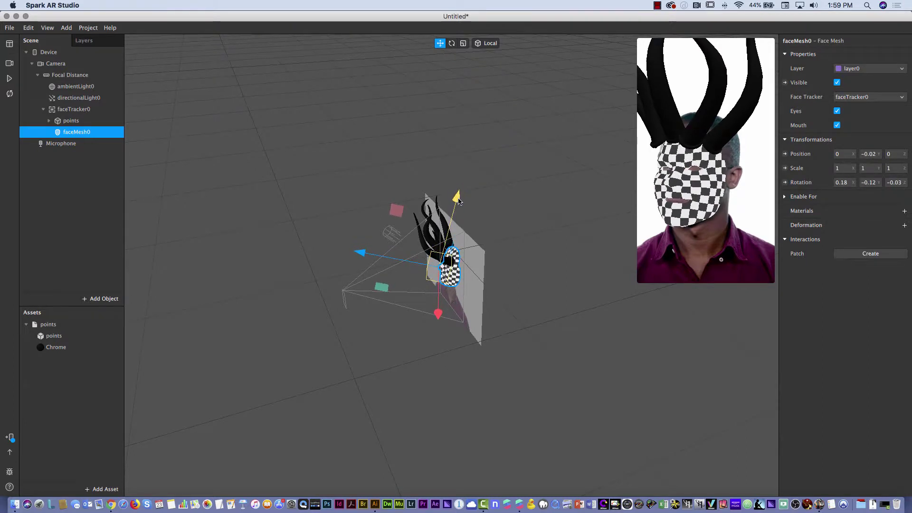
{"action": "key", "text": "Delete"}
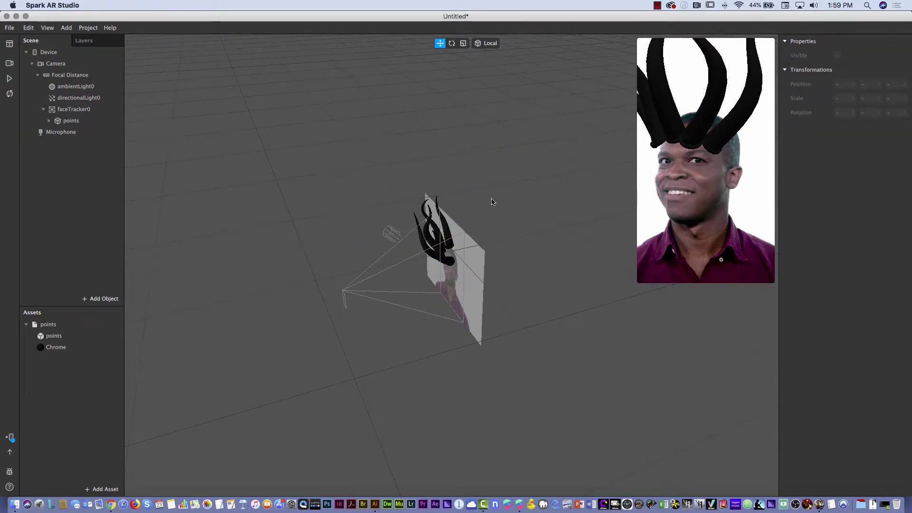
{"action": "key", "text": "super+z"}
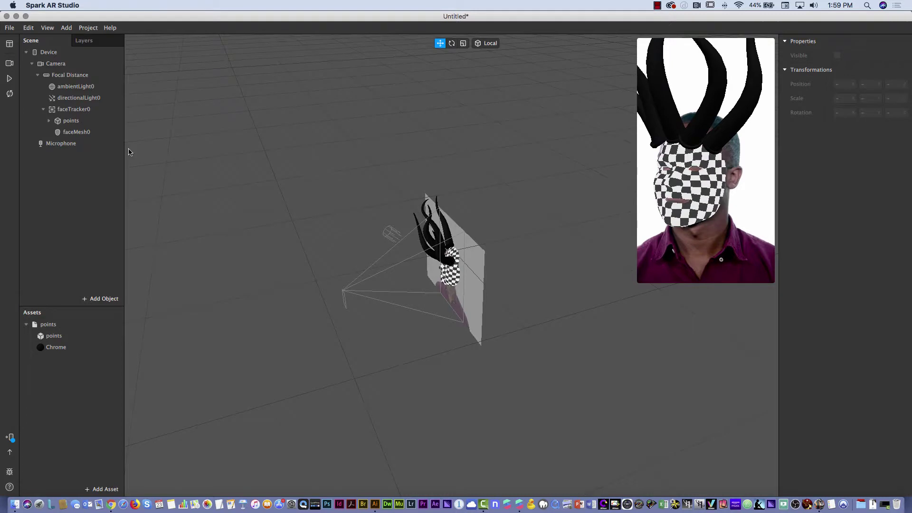
{"action": "left_click", "coordinate": [73, 122]}
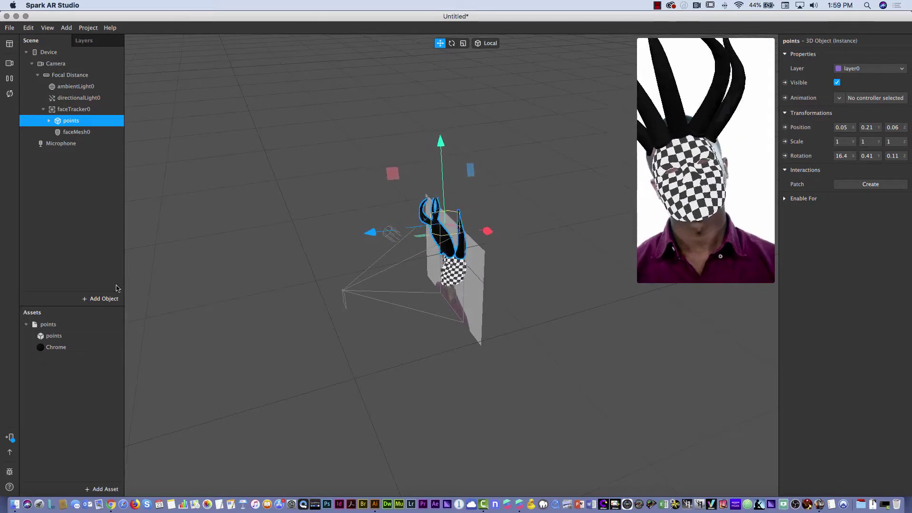
Try red as the diffuse color of the horns' Chrome material and darken it to black
{"action": "left_click", "coordinate": [57, 348]}
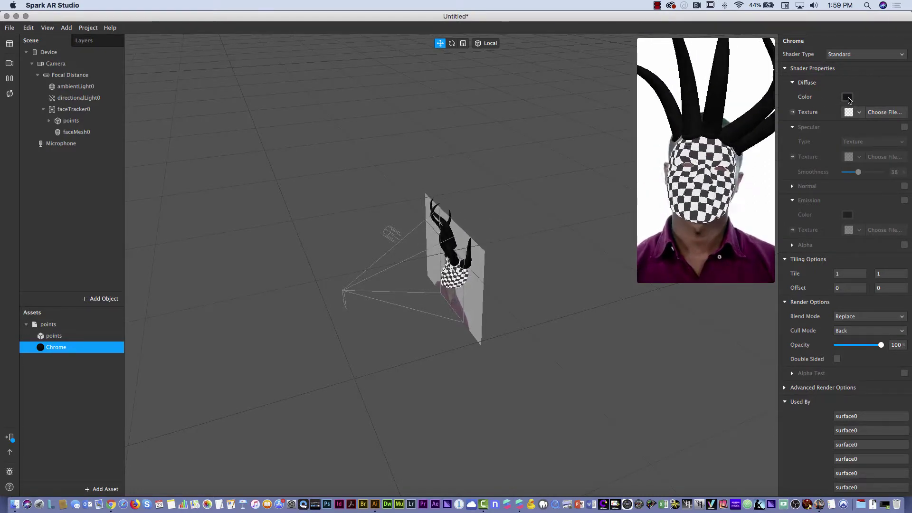
{"action": "left_click", "coordinate": [848, 98]}
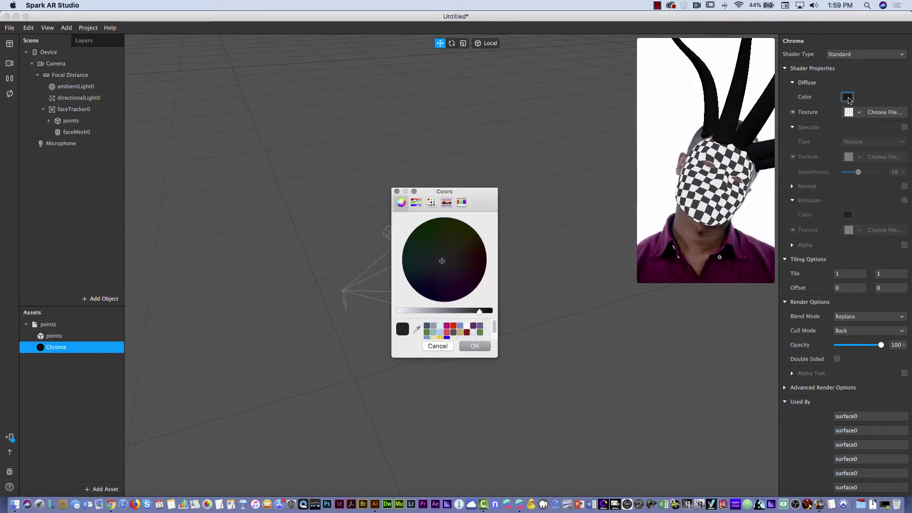
{"action": "left_click", "coordinate": [453, 326]}
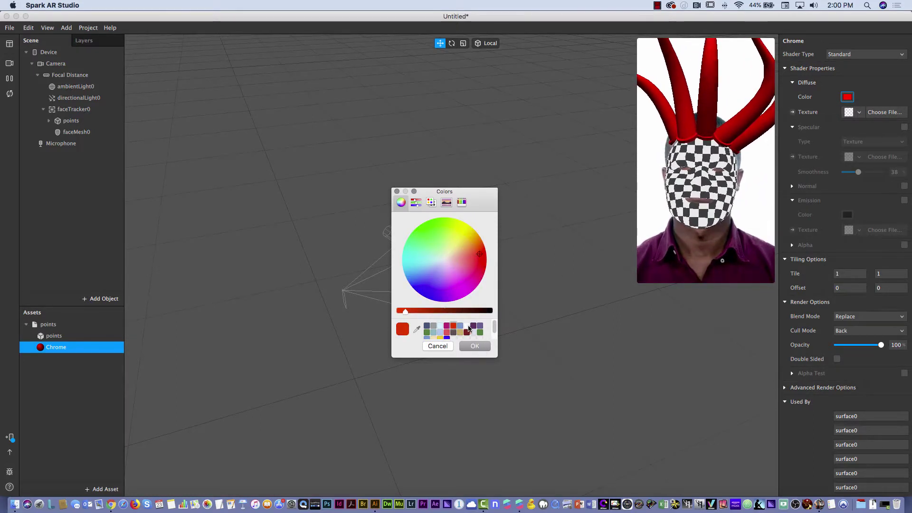
{"action": "left_click_drag", "start_coordinate": [489, 311], "coordinate": [505, 315]}
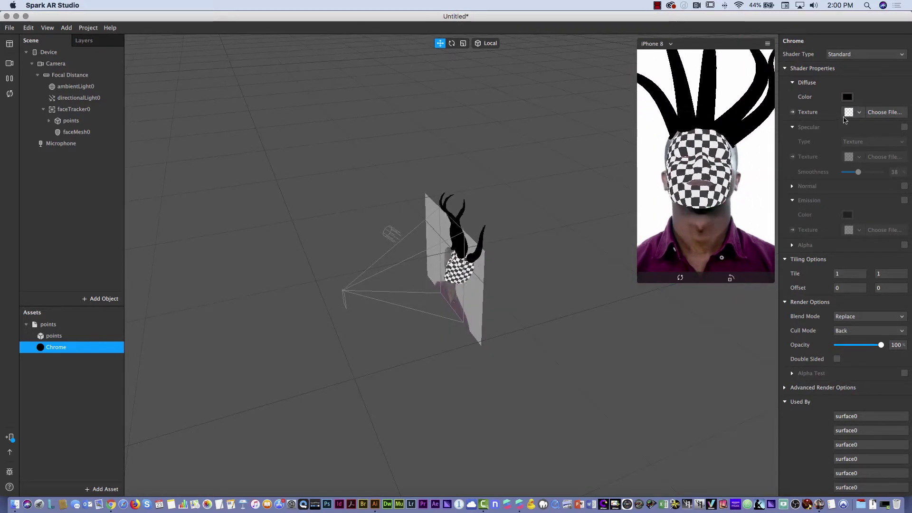
Apply the fire-flames background JPG from the Desktop as the Chrome material's diffuse texture
{"action": "left_click", "coordinate": [858, 113]}
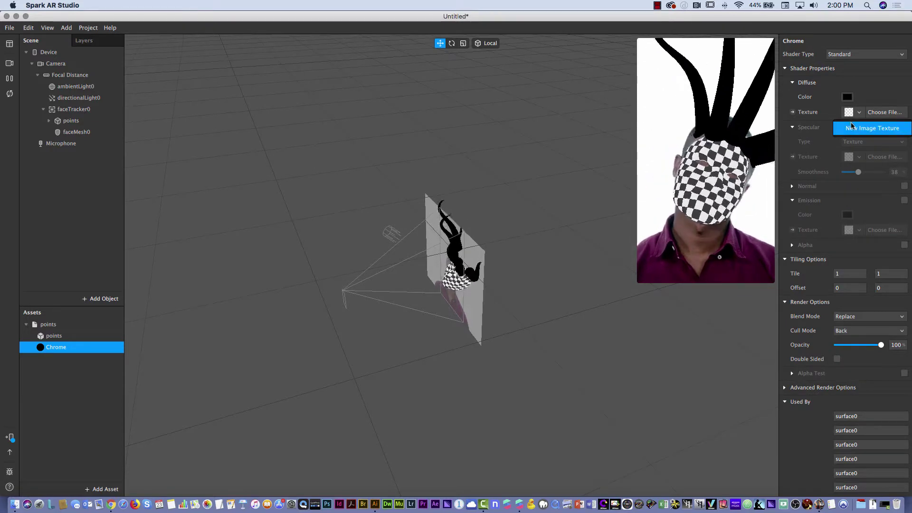
{"action": "left_click", "coordinate": [887, 113]}
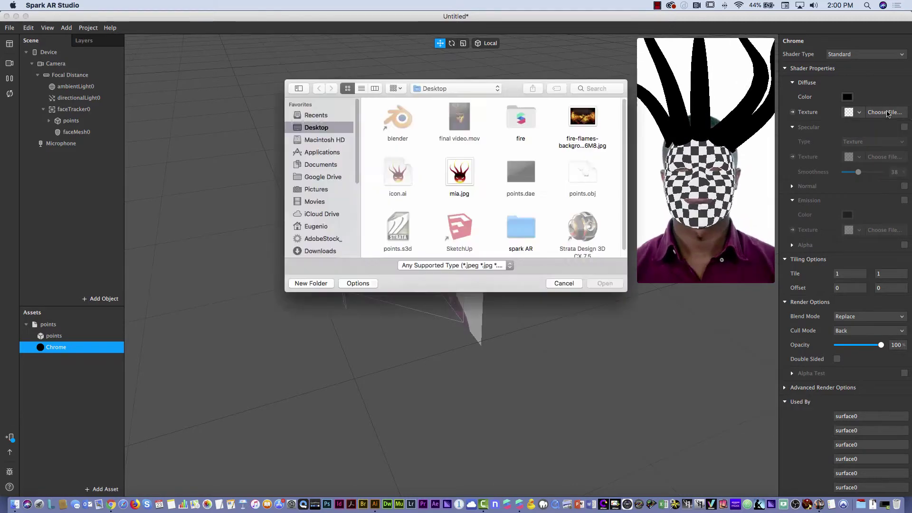
{"action": "left_click", "coordinate": [585, 123]}
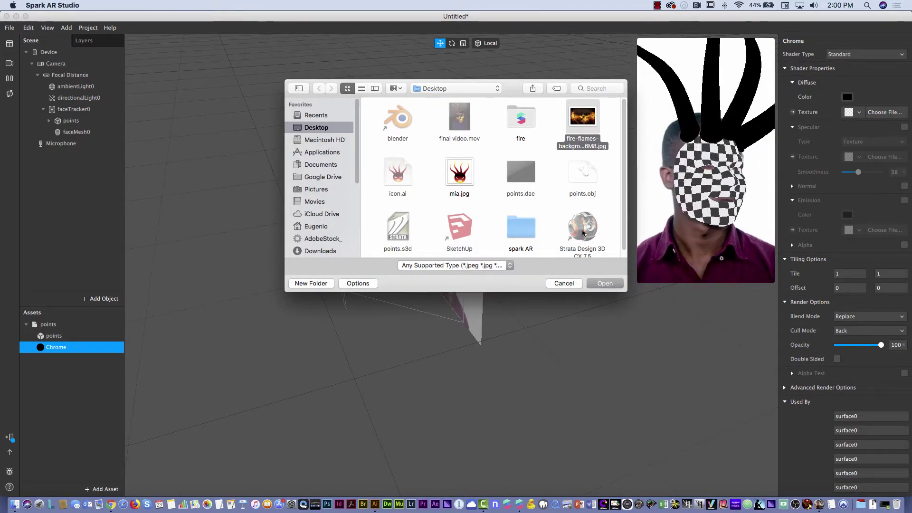
{"action": "left_click", "coordinate": [606, 283]}
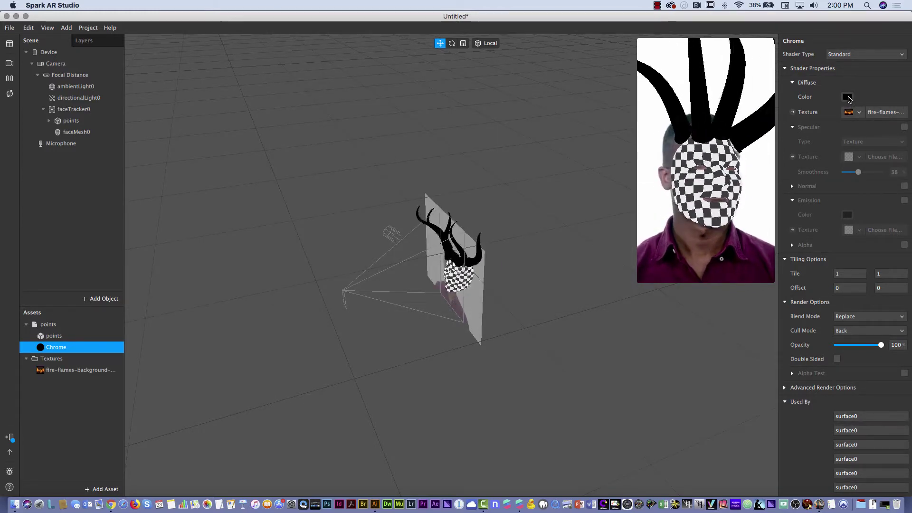
Set the Chrome material's diffuse color to white
{"action": "left_click", "coordinate": [847, 97]}
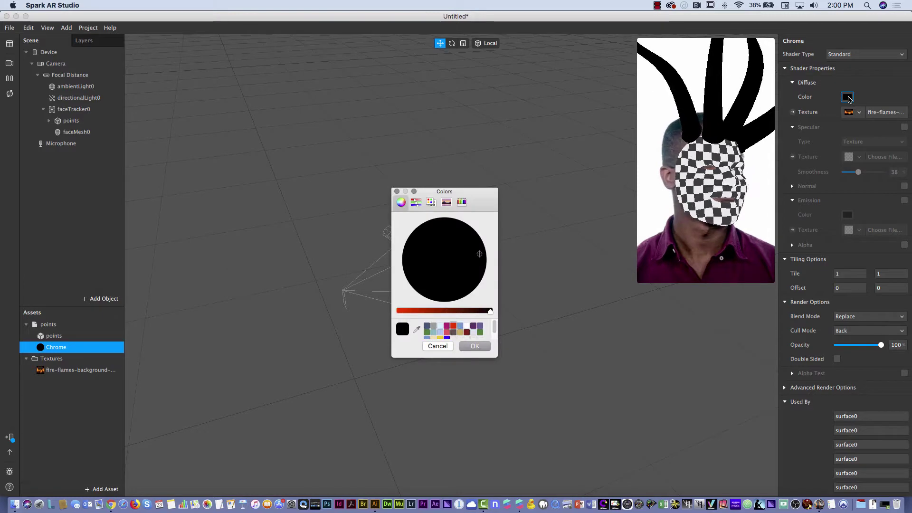
{"action": "left_click", "coordinate": [467, 327]}
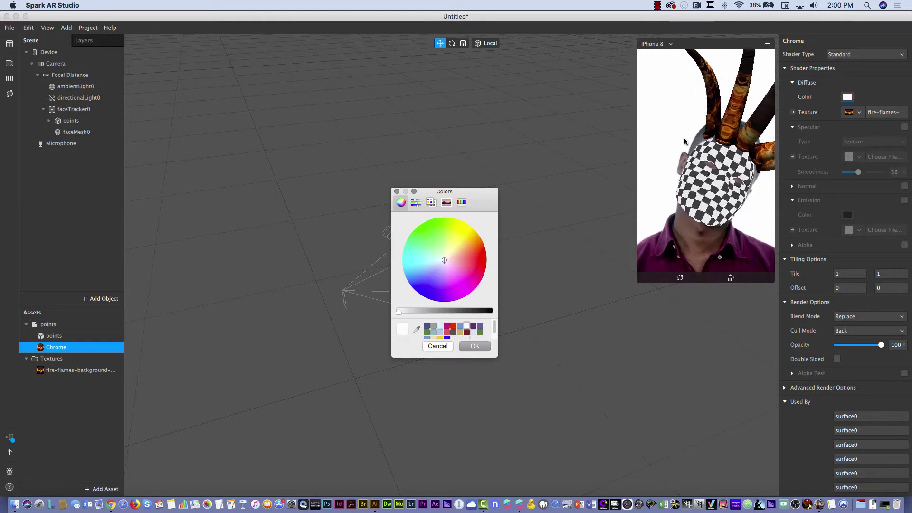
{"action": "left_click", "coordinate": [477, 346]}
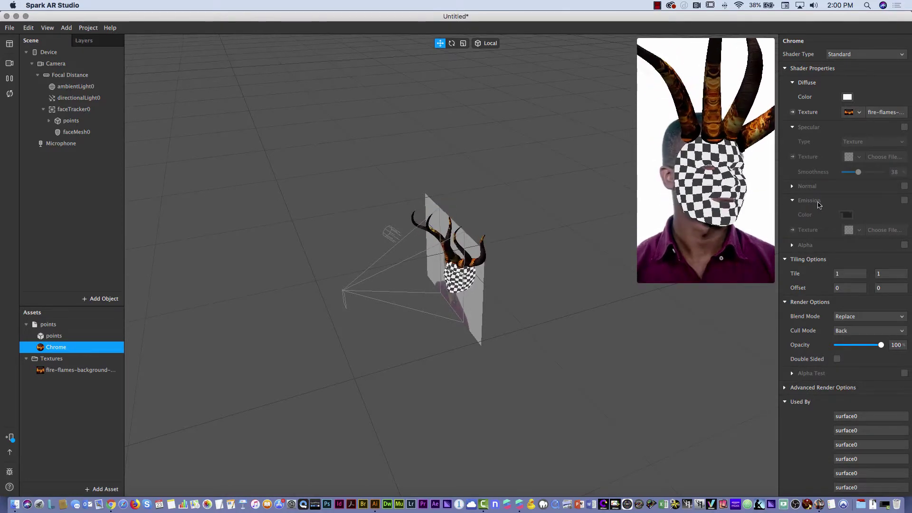
Enable emission on the Chrome material, trying white as its emission color and darkening it to a medium gray
{"action": "left_click", "coordinate": [904, 200]}
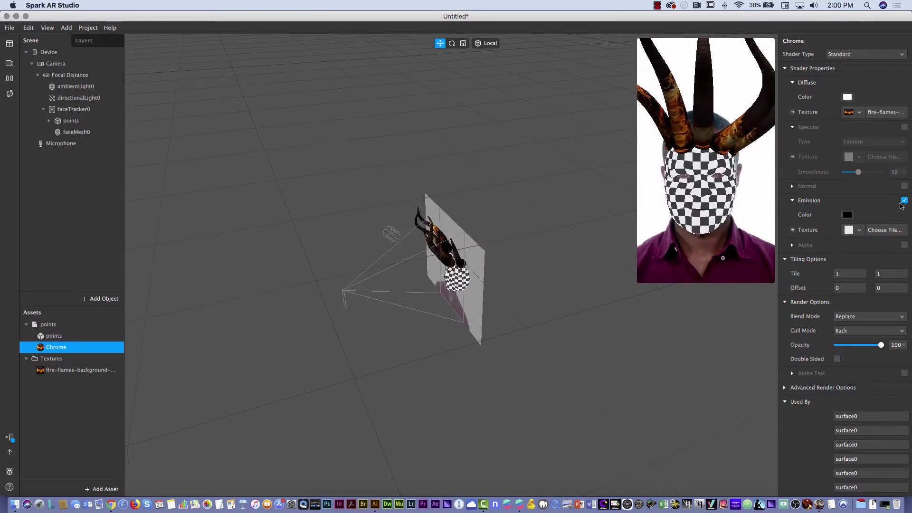
{"action": "left_click", "coordinate": [848, 214]}
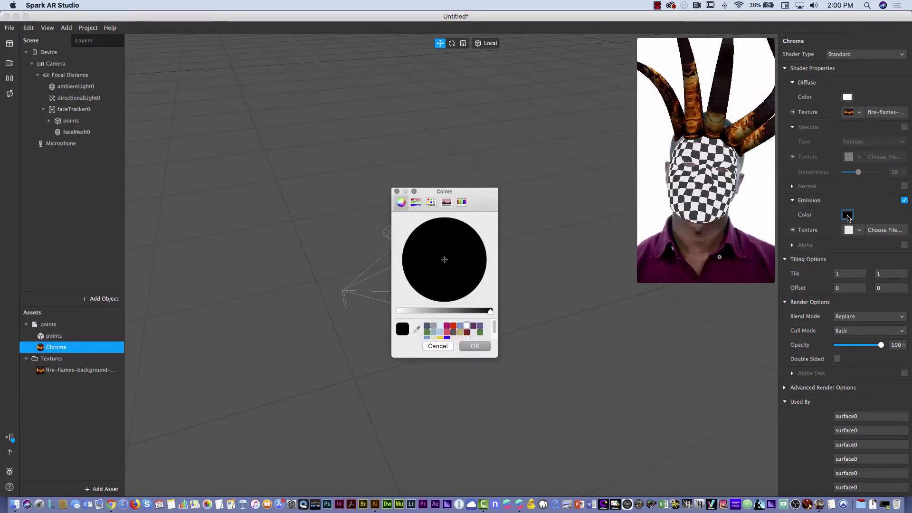
{"action": "left_click", "coordinate": [468, 326]}
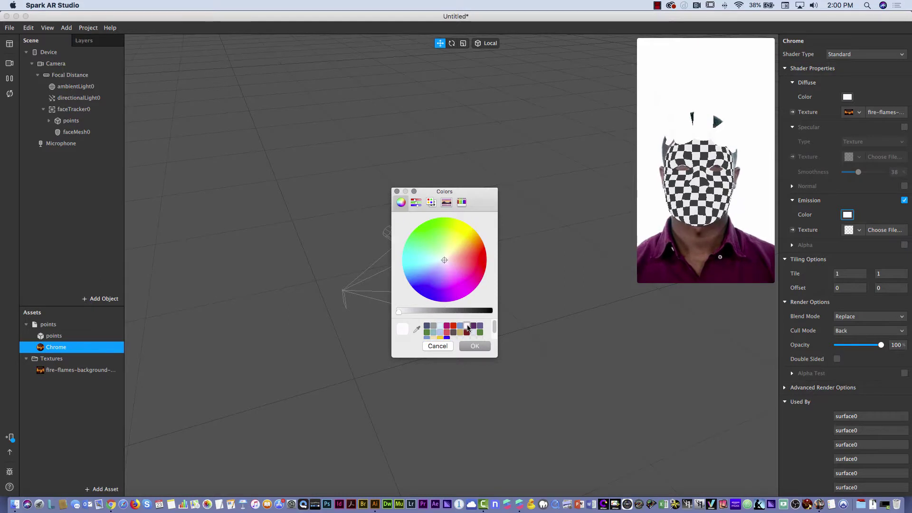
{"action": "left_click_drag", "start_coordinate": [396, 314], "coordinate": [451, 312]}
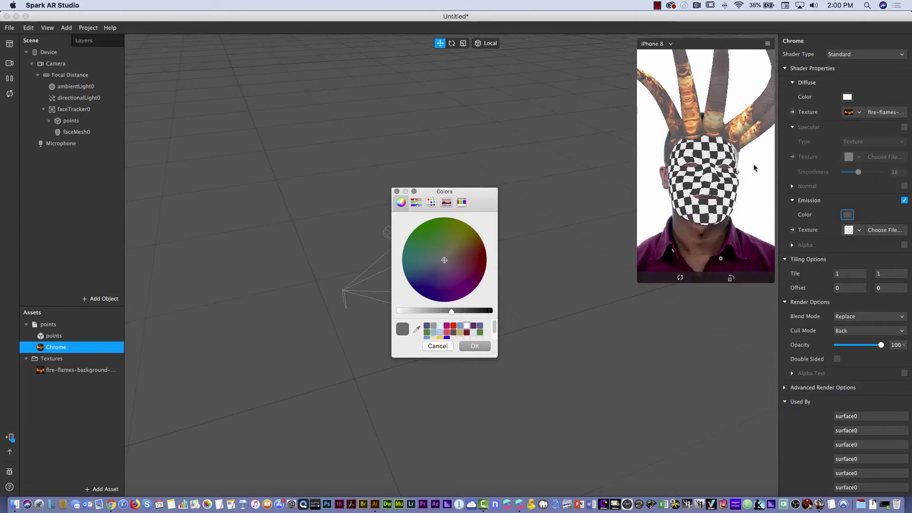
Apply the existing fire-flames background texture to the Chrome material's emission and brighten the emission color to white
{"action": "left_click", "coordinate": [859, 231]}
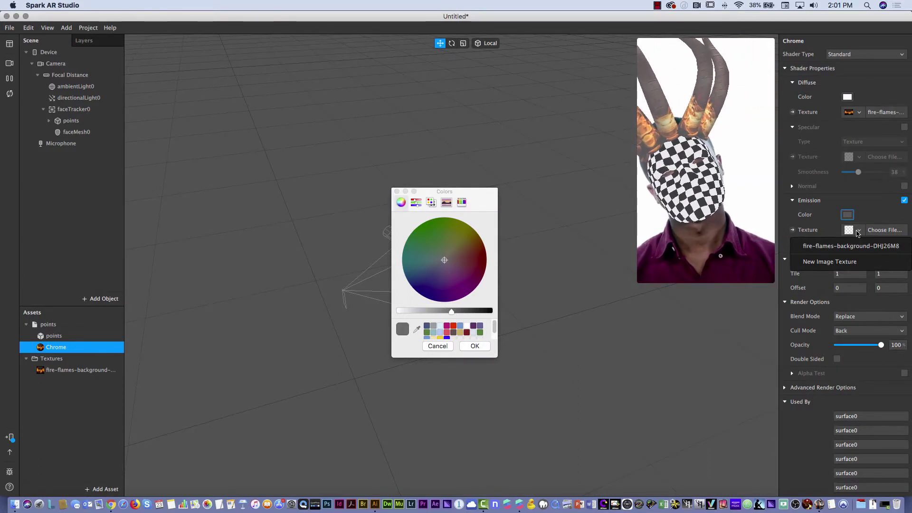
{"action": "left_click", "coordinate": [844, 247]}
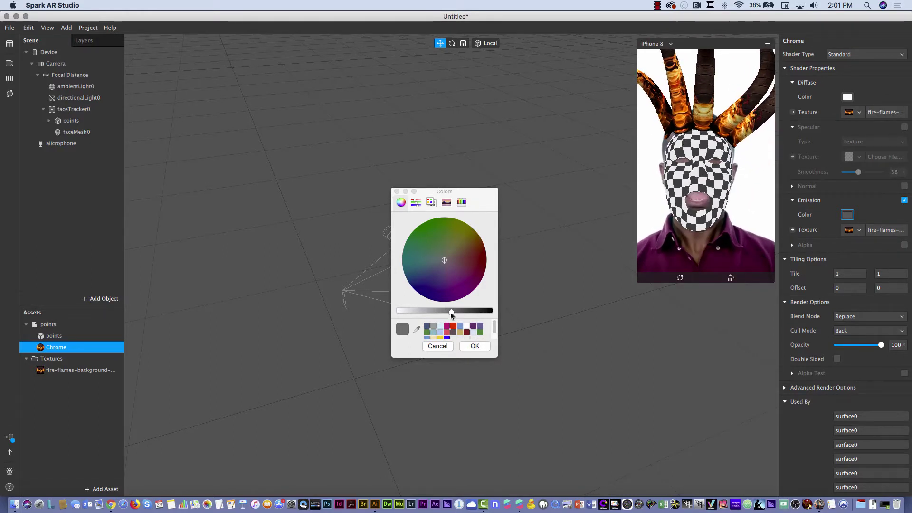
{"action": "left_click_drag", "start_coordinate": [454, 313], "coordinate": [399, 313]}
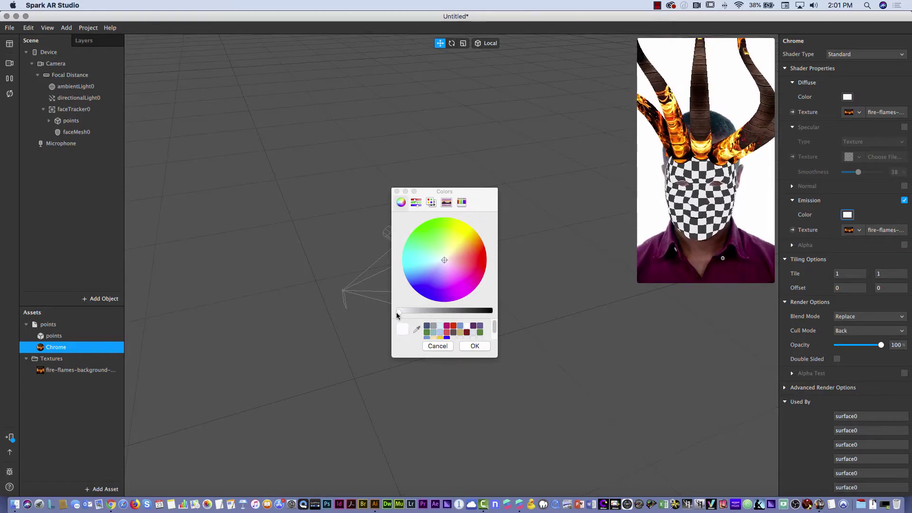
{"action": "left_click", "coordinate": [473, 346]}
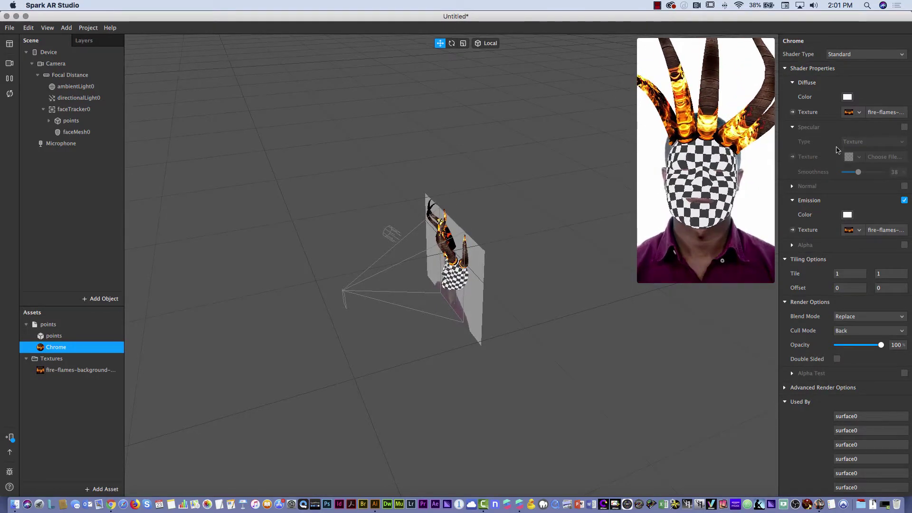
Enable specular on the Chrome material and set its smoothness to 35%
{"action": "left_click", "coordinate": [904, 128]}
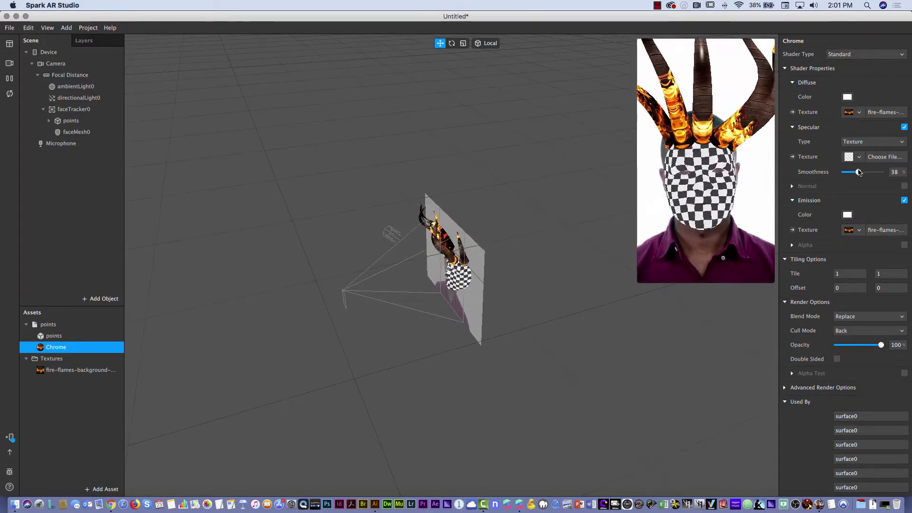
{"action": "mouse_move", "coordinate": [858, 173]}
{"action": "left_mouse_down"}
{"action": "mouse_move", "coordinate": [876, 174]}
{"action": "mouse_move", "coordinate": [847, 175]}
{"action": "mouse_move", "coordinate": [873, 177]}
{"action": "mouse_move", "coordinate": [859, 183]}
{"action": "left_mouse_up"}
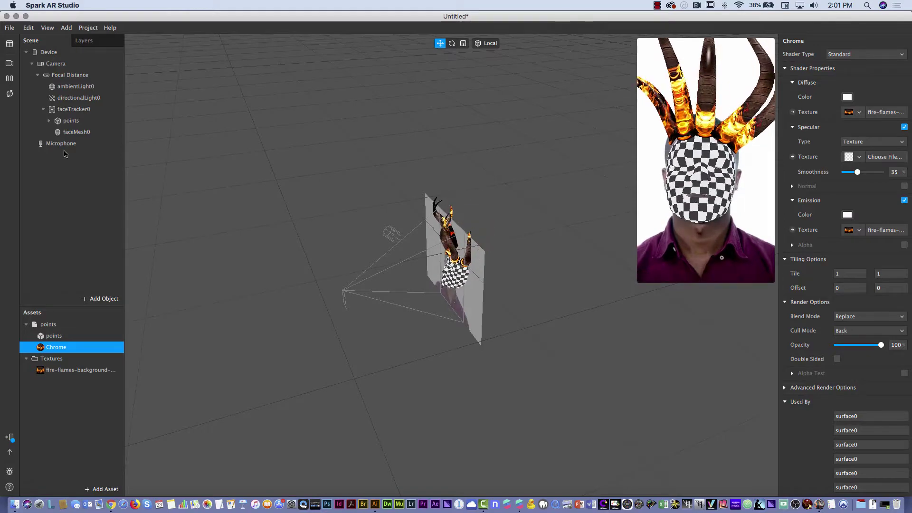
Assign the existing Chrome material to the face mesh and set the mesh's Y position to 0
{"action": "left_click", "coordinate": [69, 134]}
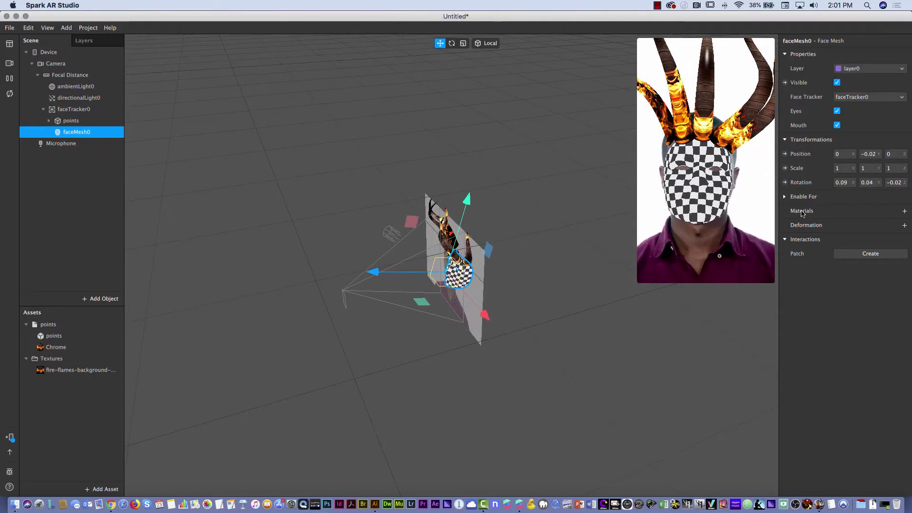
{"action": "left_click", "coordinate": [905, 212]}
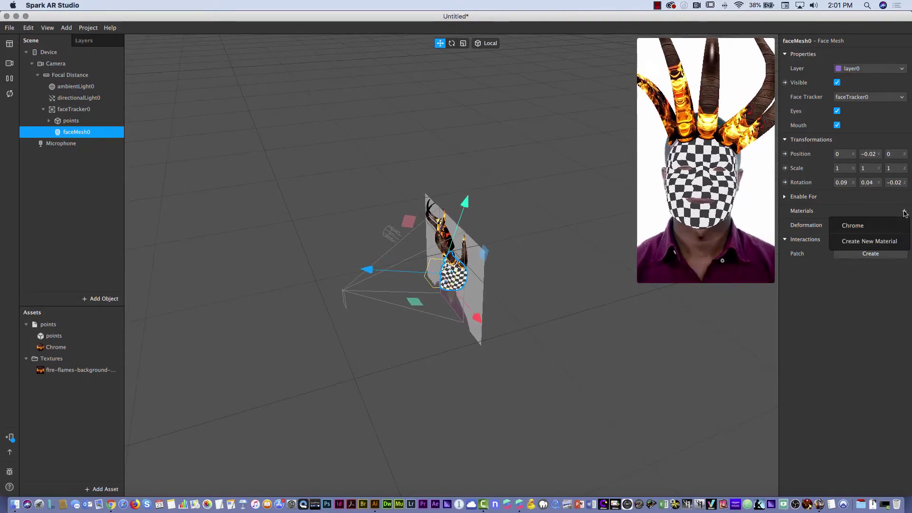
{"action": "left_click", "coordinate": [855, 226]}
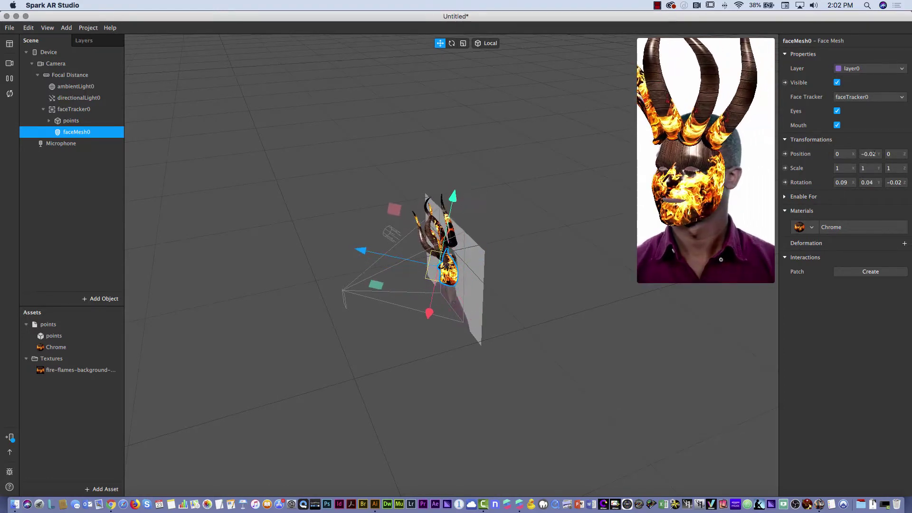
{"action": "left_click", "coordinate": [874, 153]}
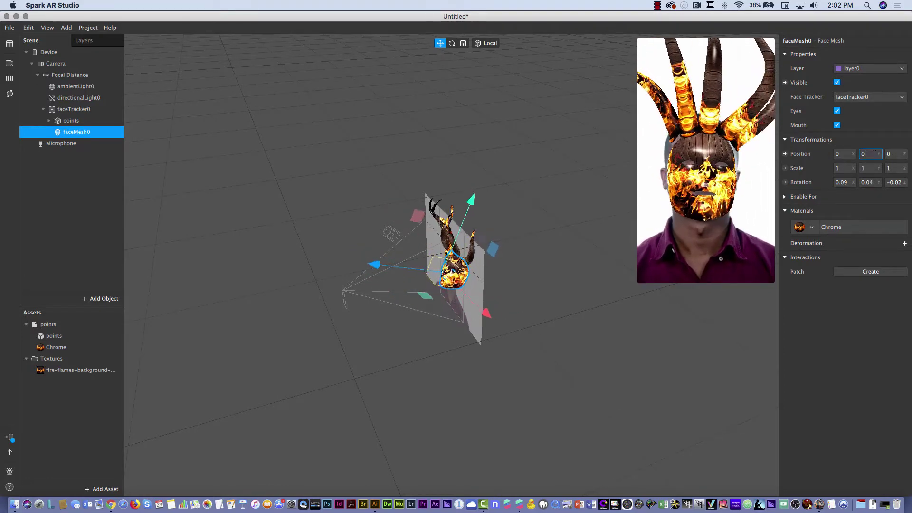
{"action": "type", "text": "0"}
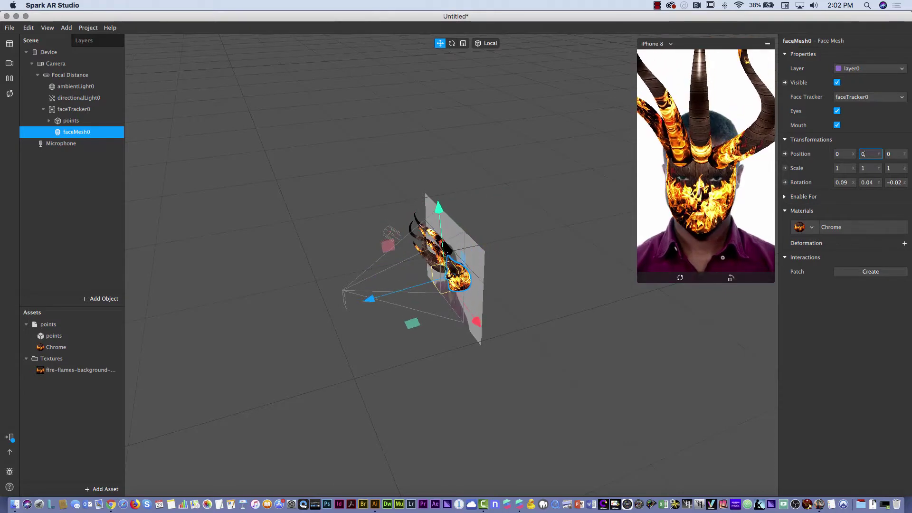